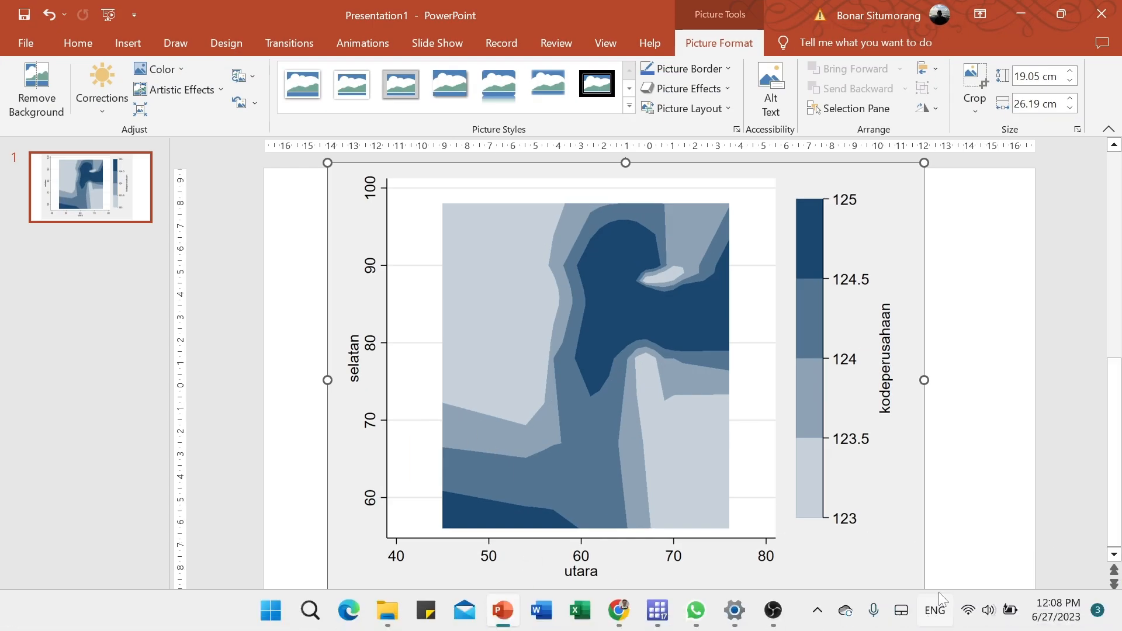
Switch from the PowerPoint slide to the Stata main window
click(934, 622)
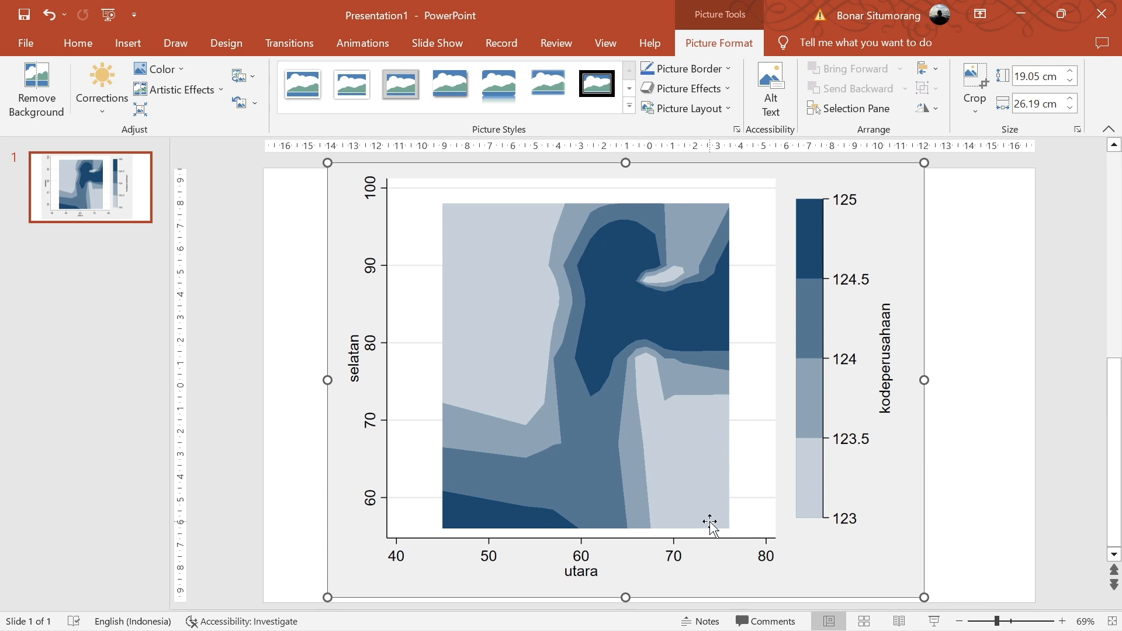
mouse_move(705, 629)
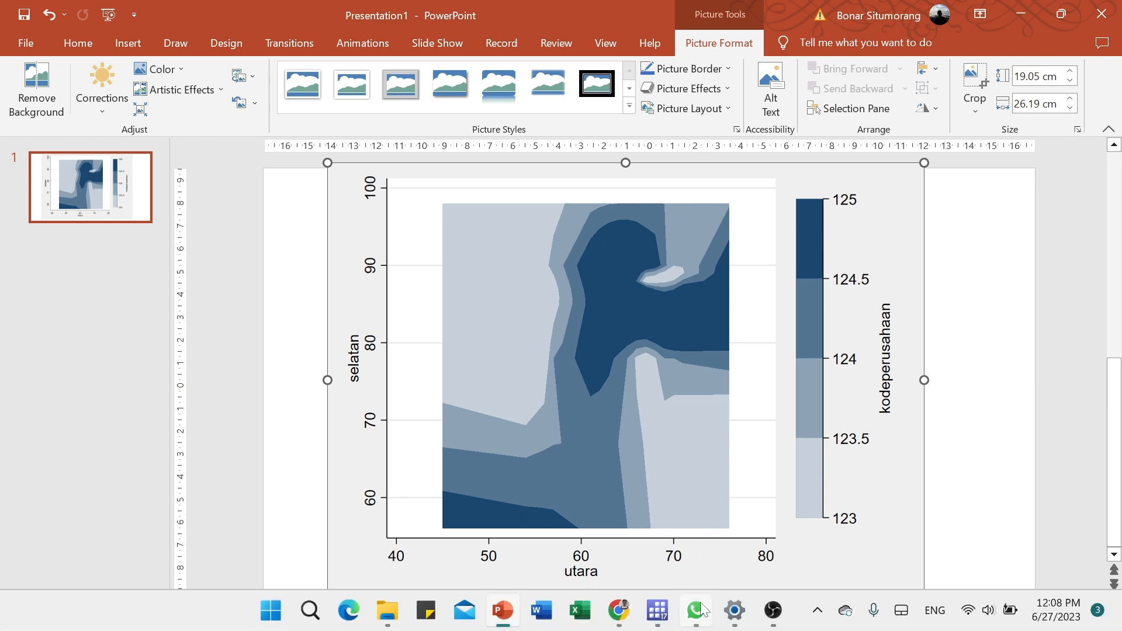
mouse_move(657, 611)
click(556, 536)
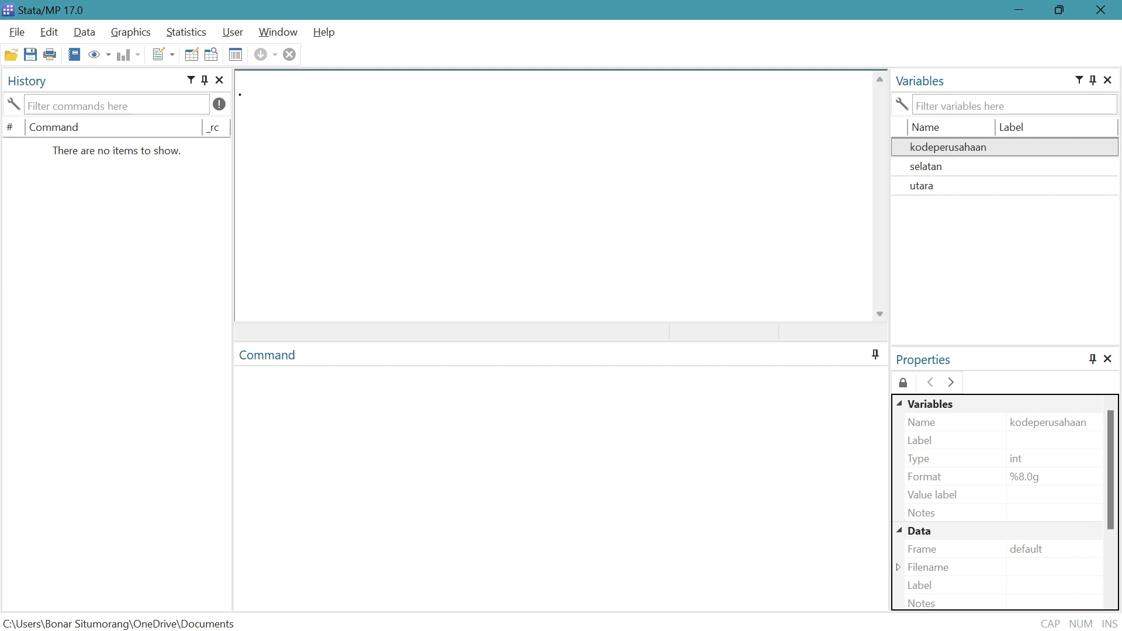
Run the edit command to show the dataset in the Data Editor, and minimize the editor
click(236, 373)
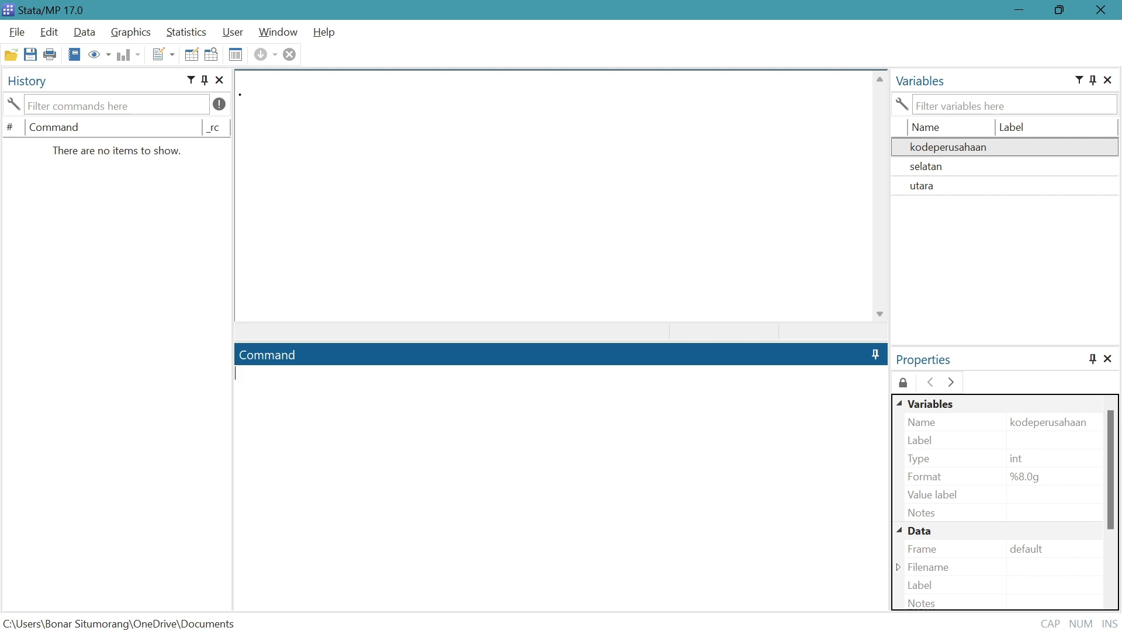
text(edit)
key(Return)
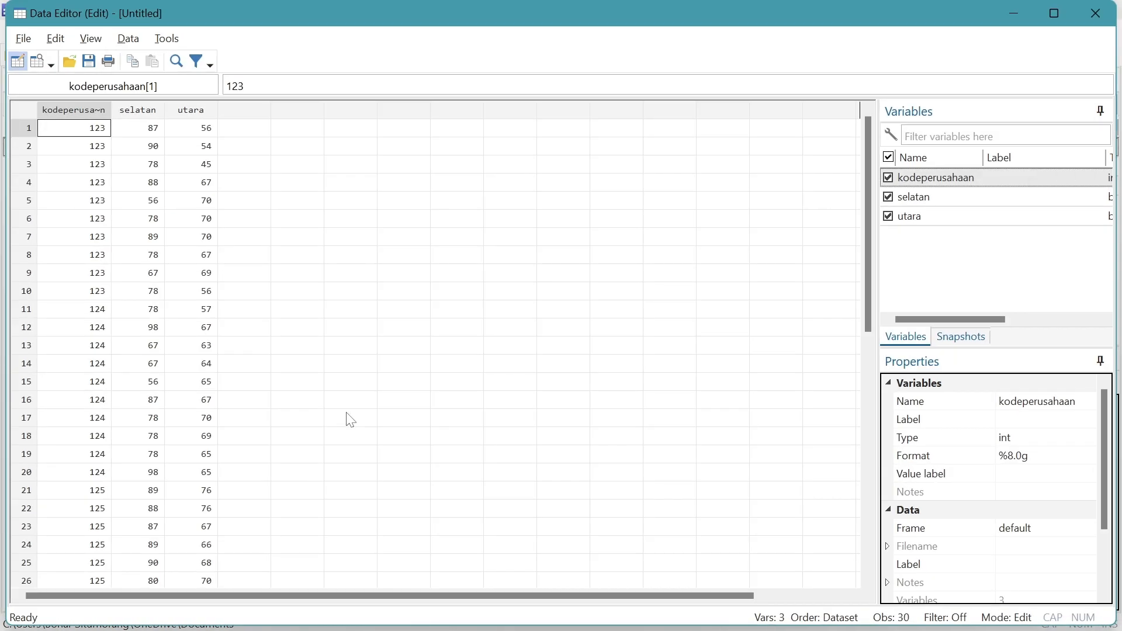
click(1015, 14)
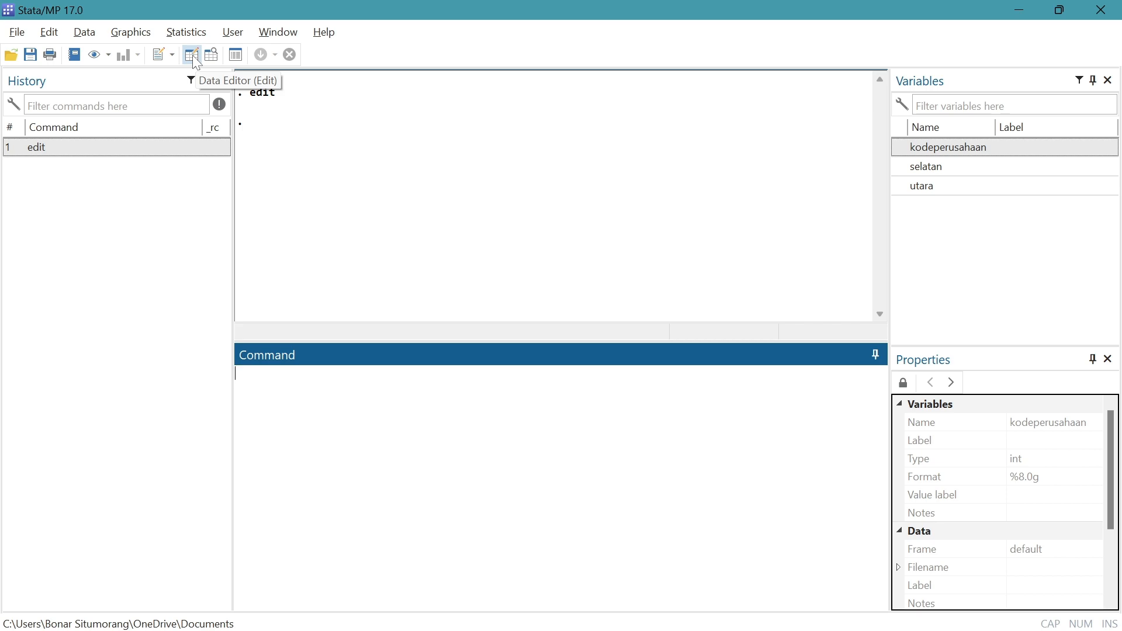
Reopen the Data Editor, review the kodeperusahaan, selatan and utara observations through the last row, and minimize it
click(193, 56)
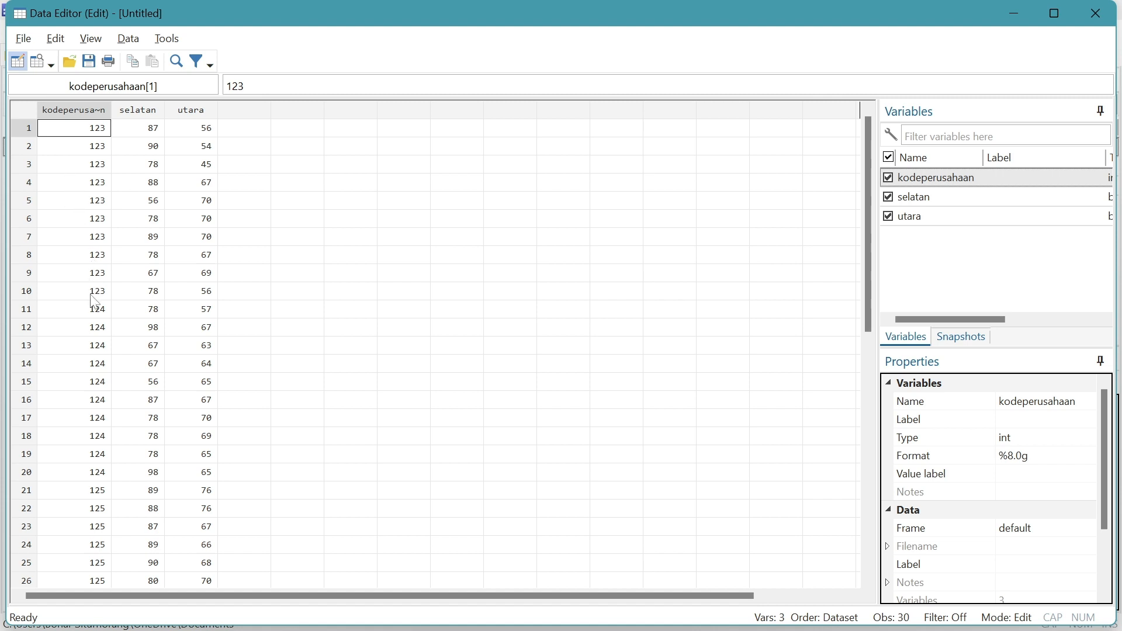
scroll(94, 301, down, 3)
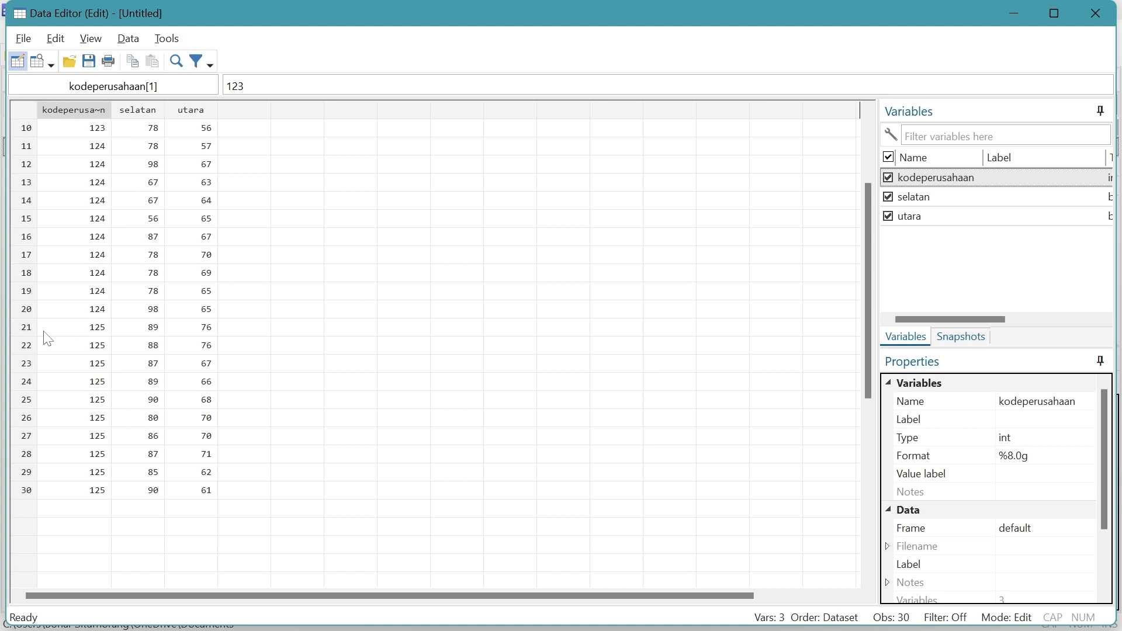
scroll(92, 454, up, 3)
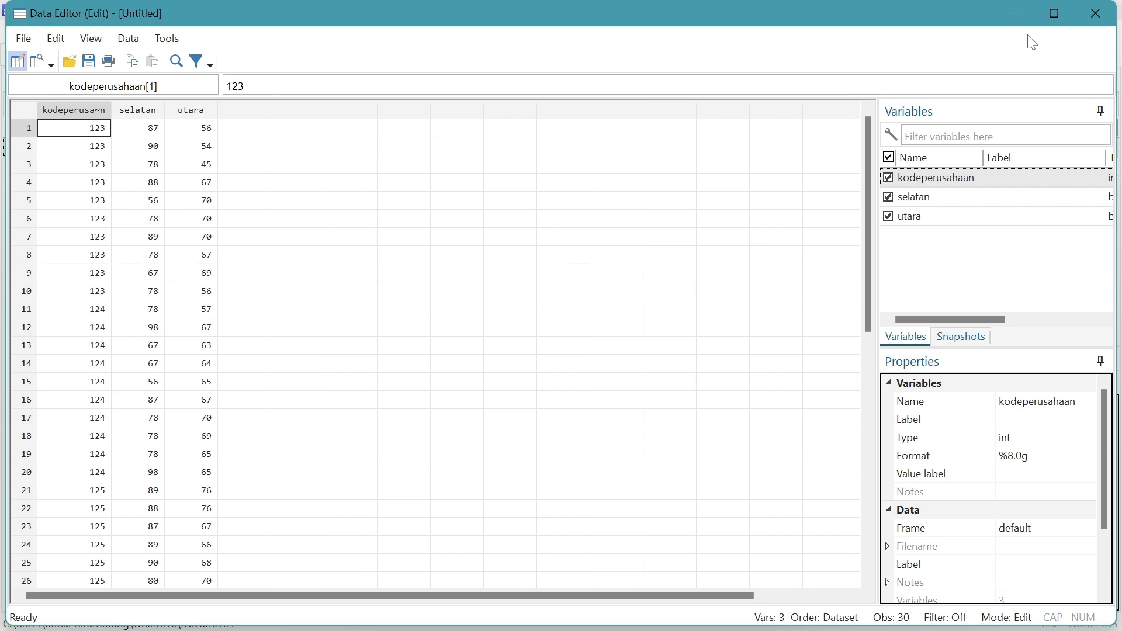
click(1014, 14)
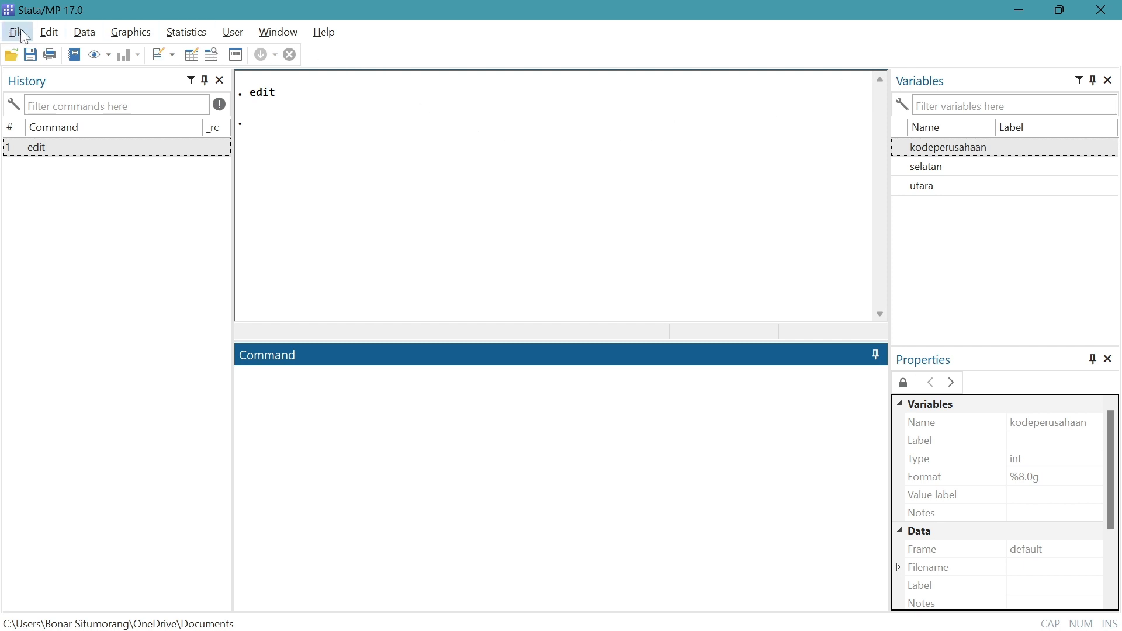
Open the Twoway graphs dialog from the contour plot help and create a plot definition in the Contour plots category
click(132, 34)
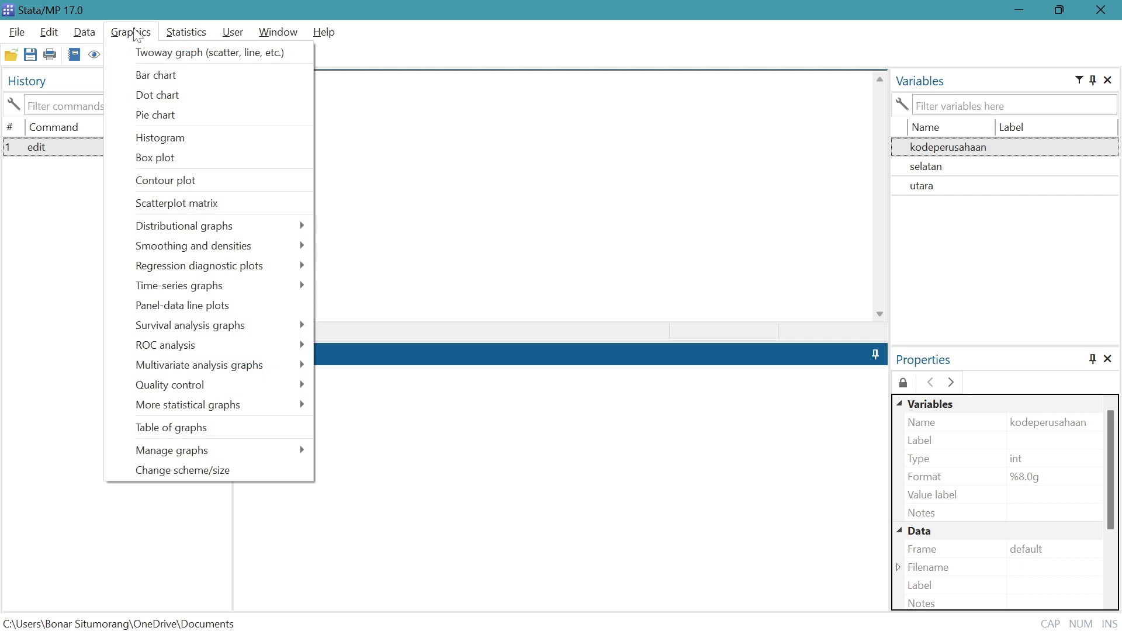
click(197, 190)
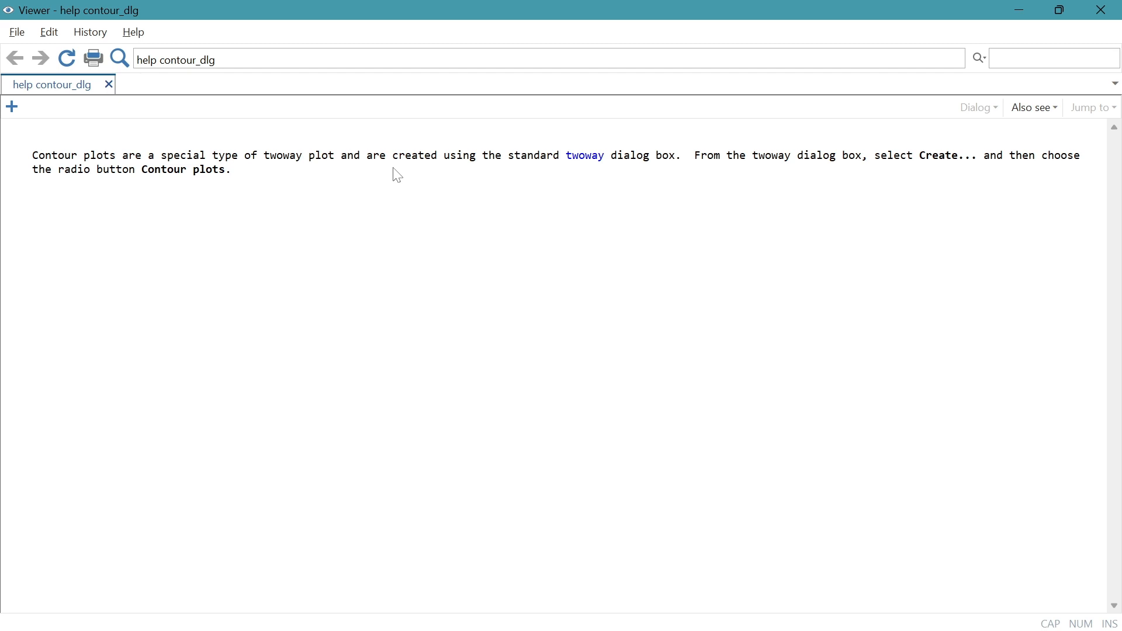
click(584, 157)
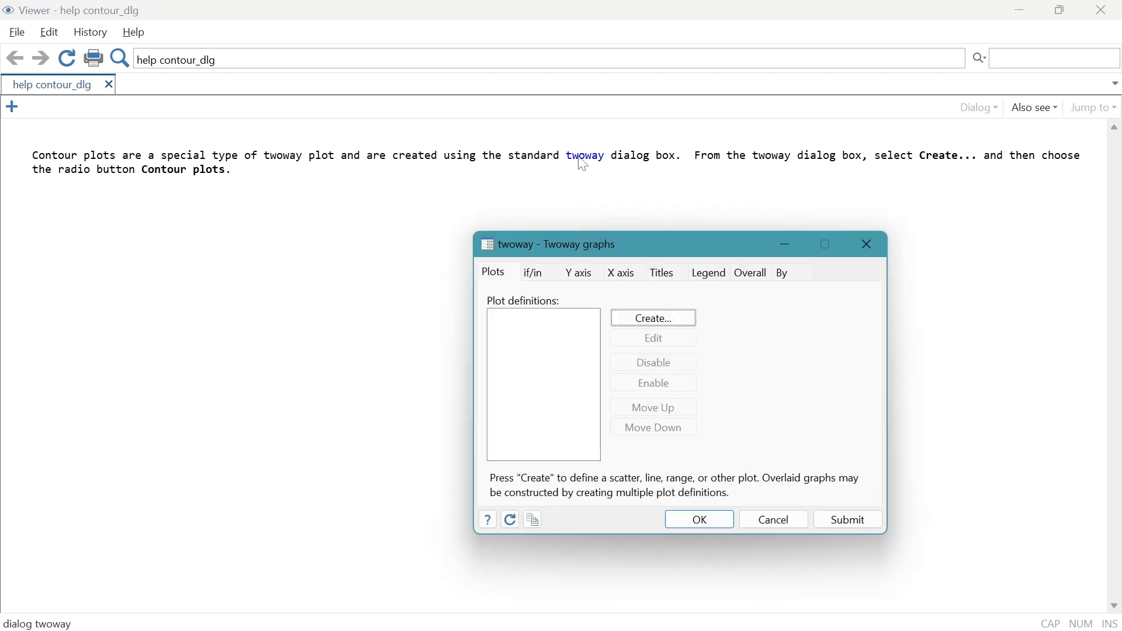
drag(642, 244, 500, 201)
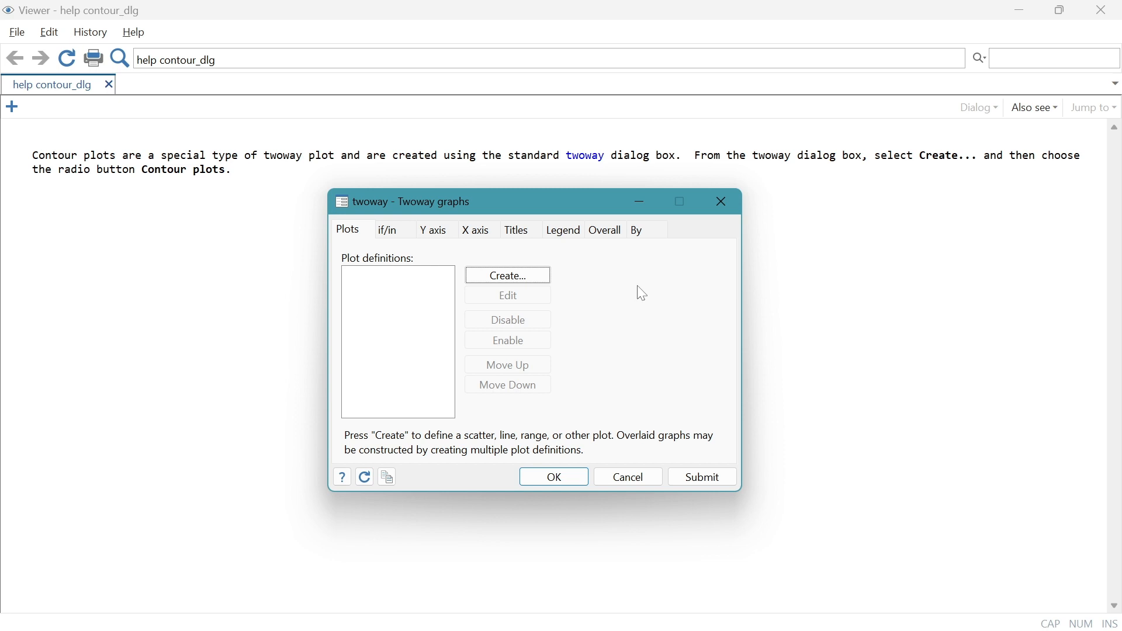
click(546, 275)
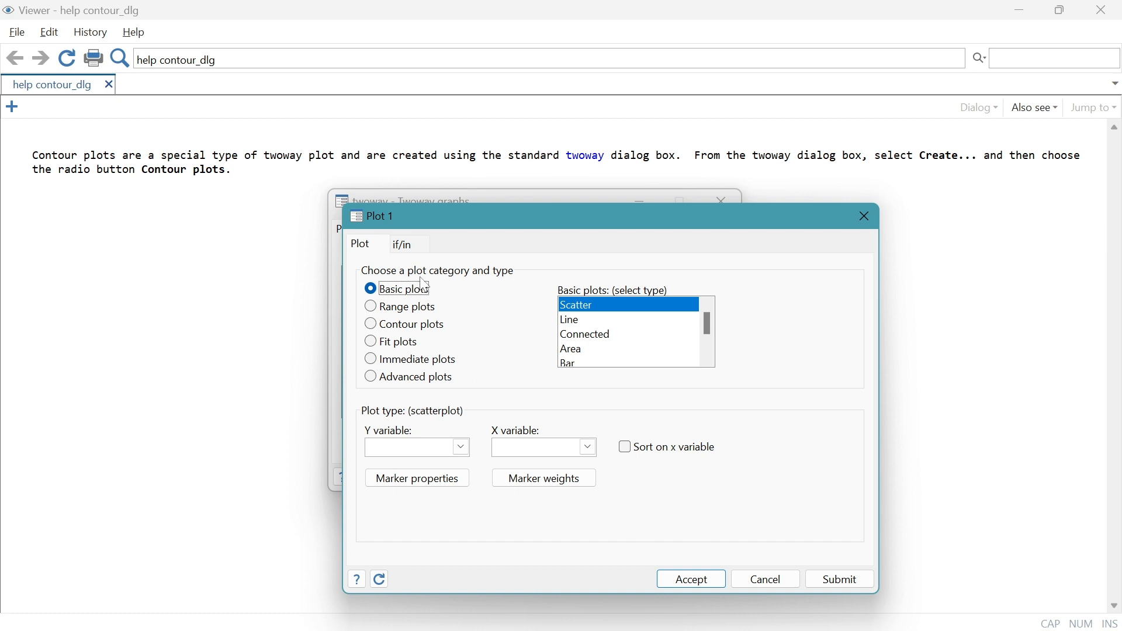
click(392, 331)
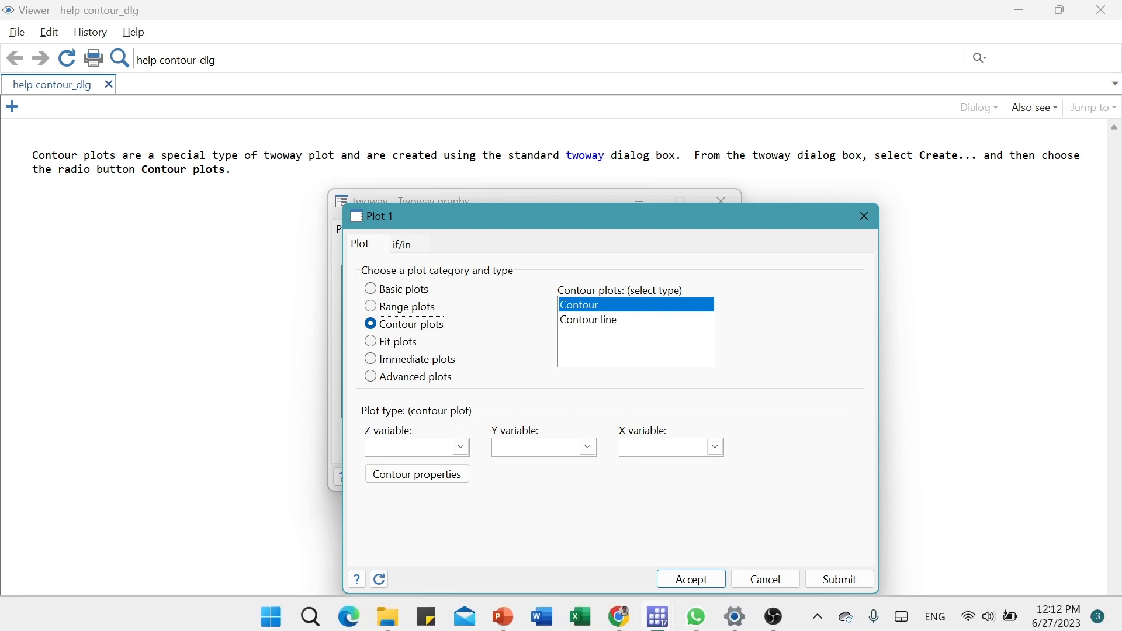
Look at the example contour graph in PowerPoint and return to Stata's Plot 1 dialog
click(501, 621)
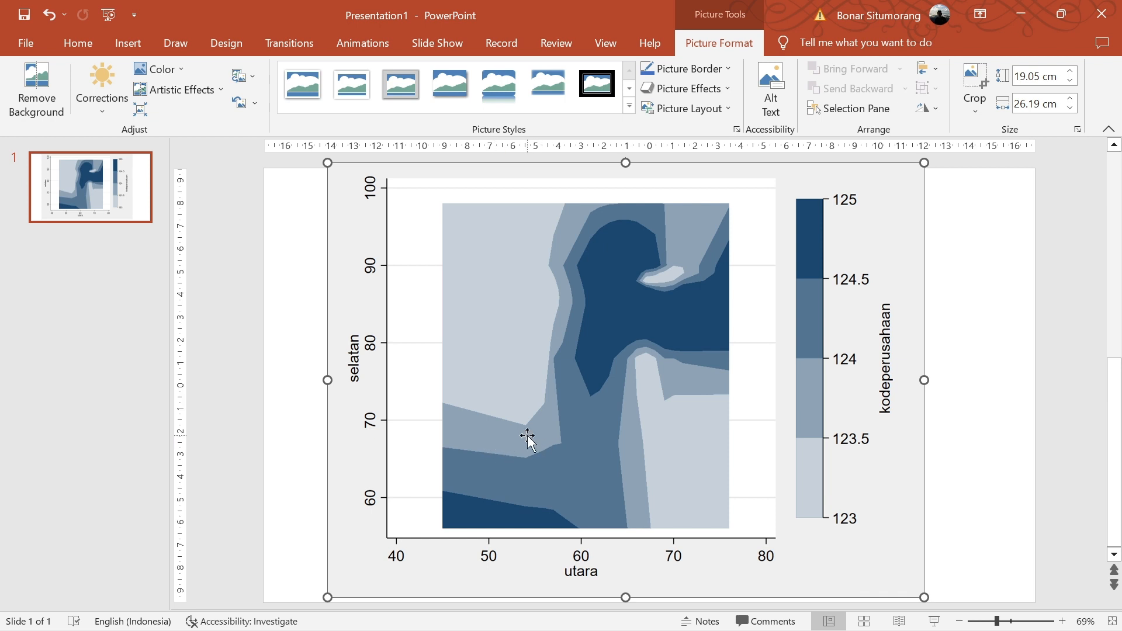
mouse_move(620, 619)
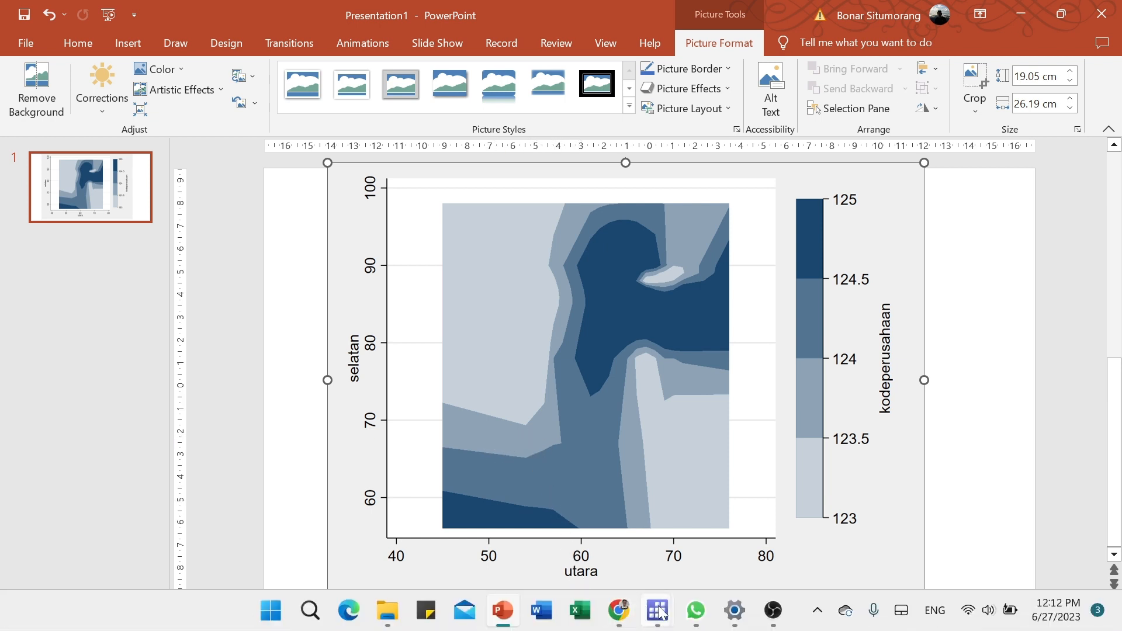
mouse_move(661, 614)
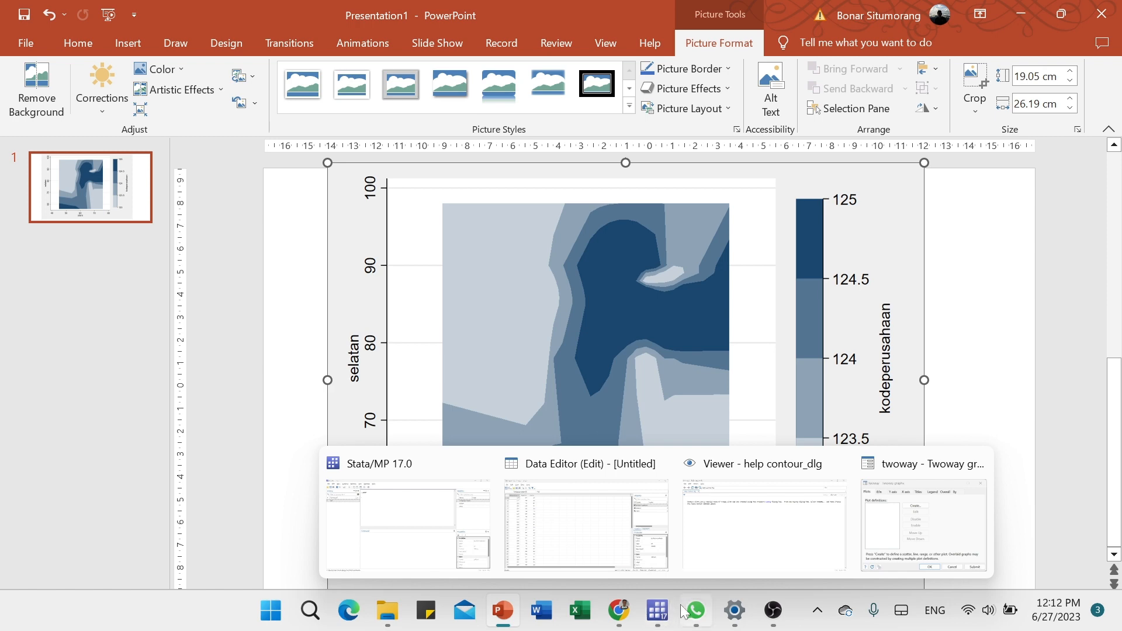
click(907, 517)
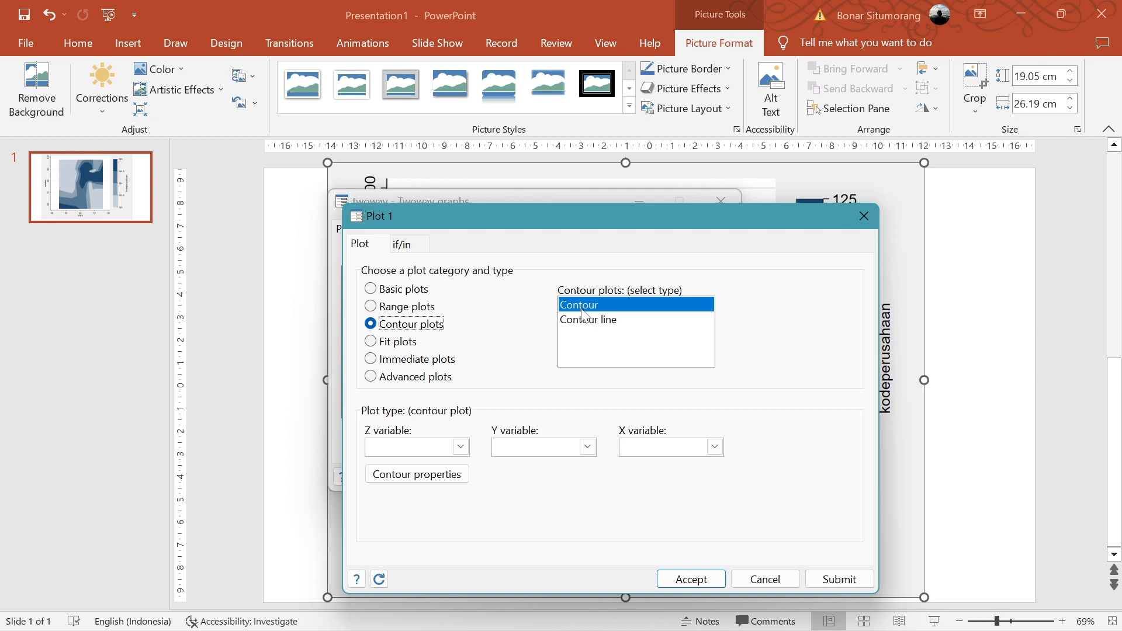
Assign kodeperusahaan as the Z variable, selatan as the Y variable and utara as the X variable of the contour plot
click(462, 449)
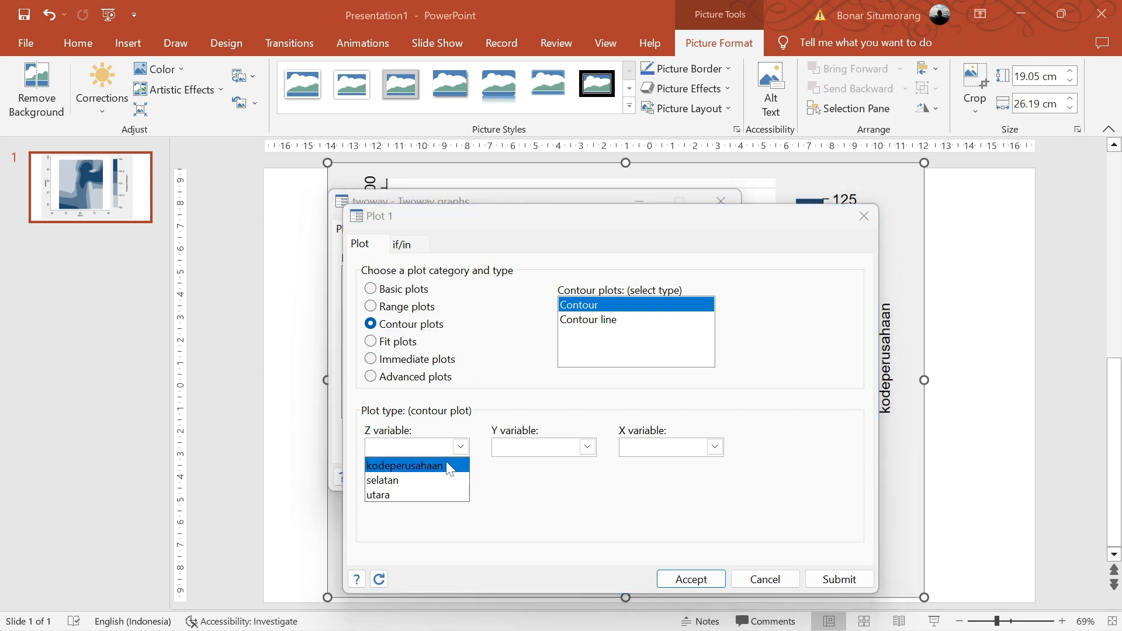
click(449, 466)
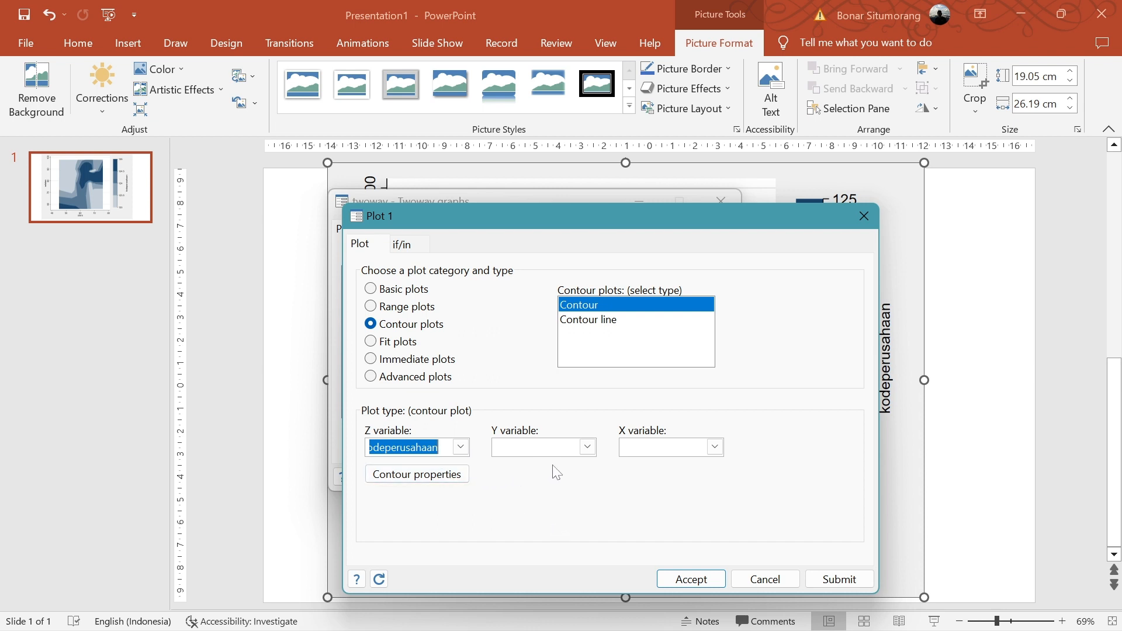
click(588, 448)
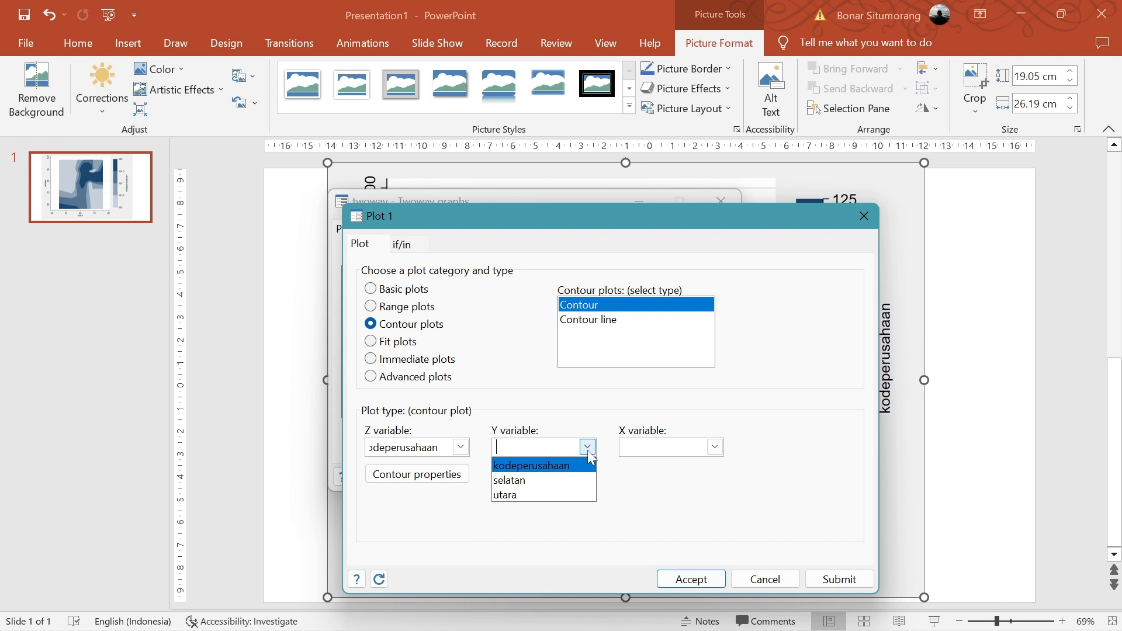
click(539, 481)
click(715, 447)
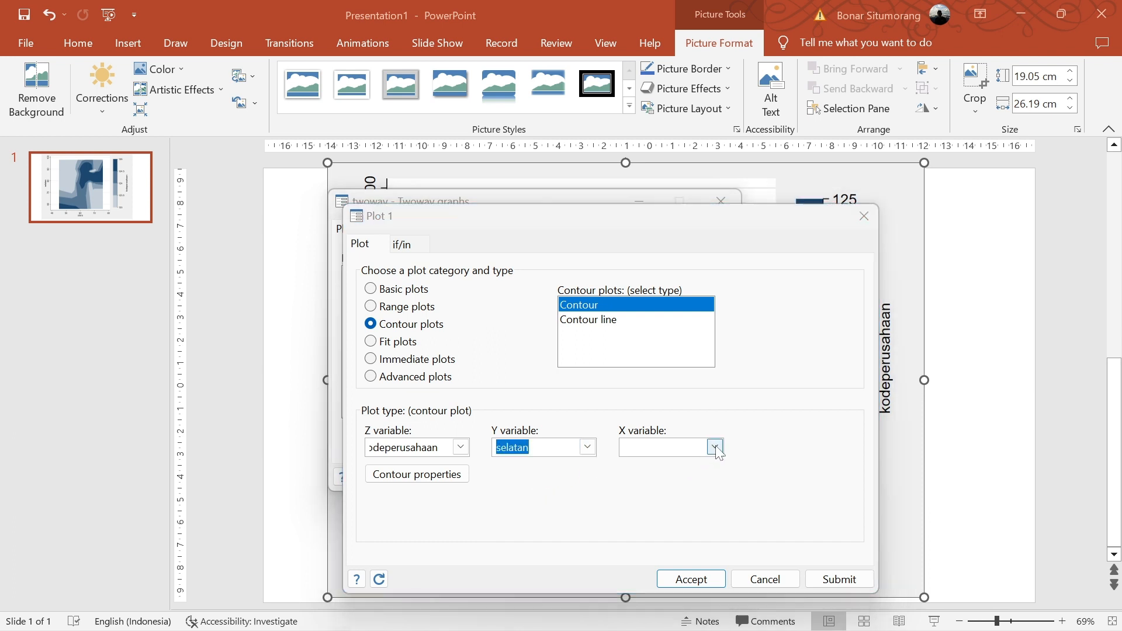
click(661, 497)
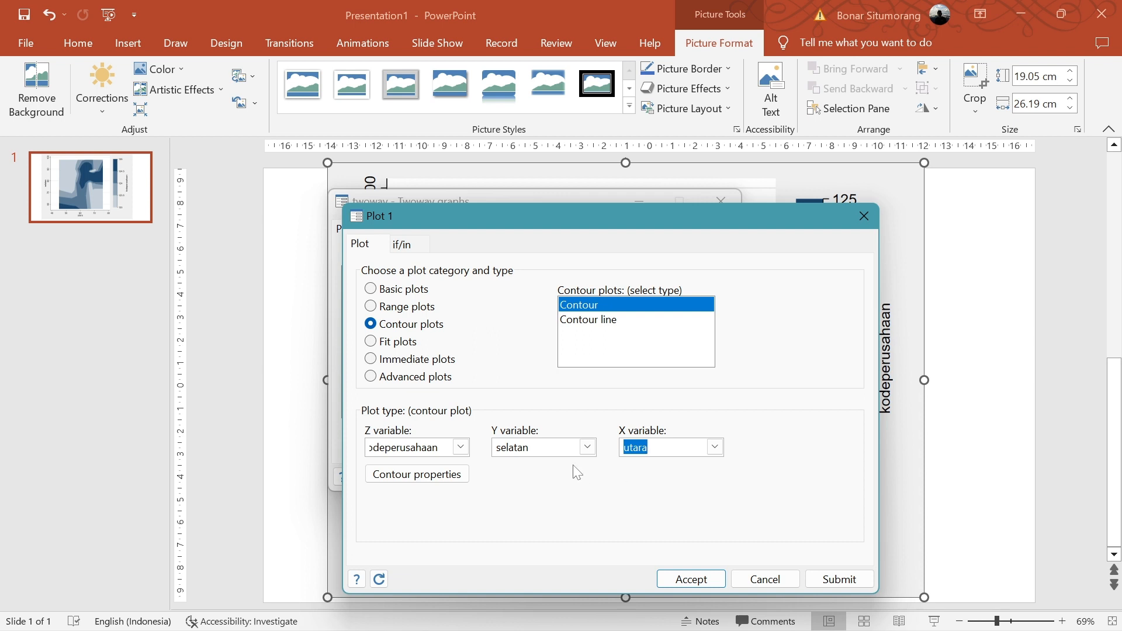
Check the contour levels/cuts choices in the plot's contour properties and accept the default settings
click(439, 476)
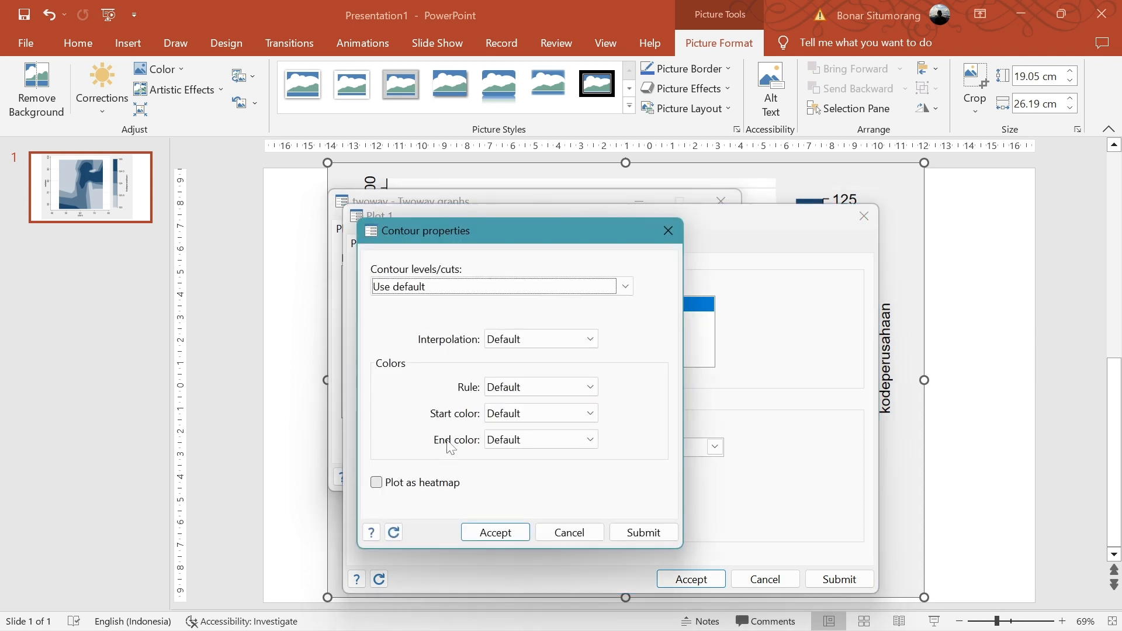
click(452, 287)
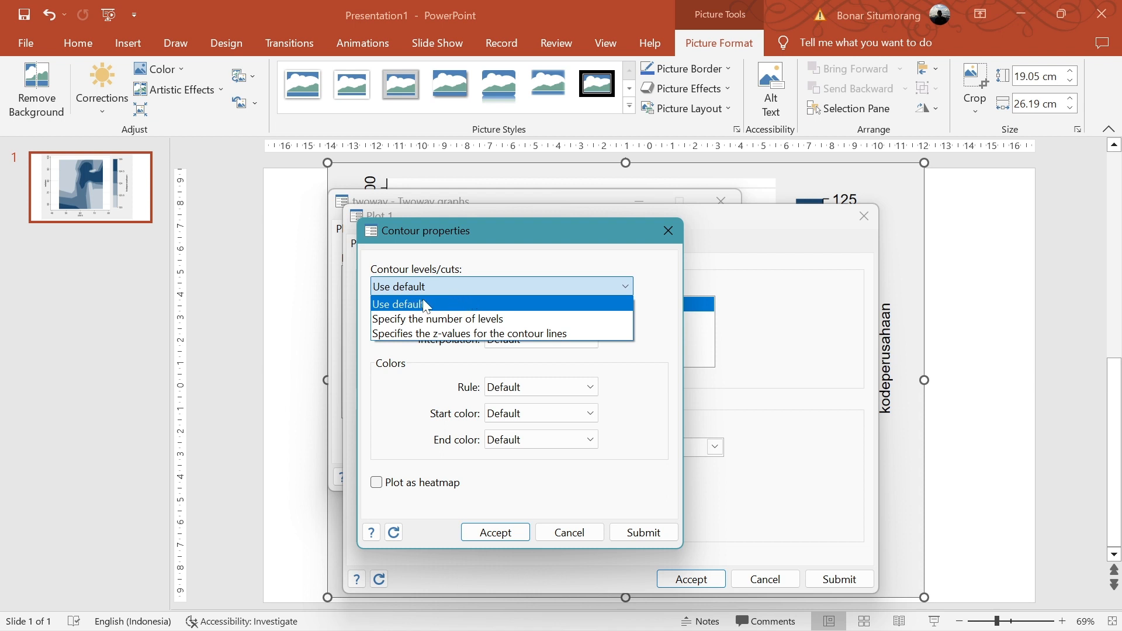
click(776, 388)
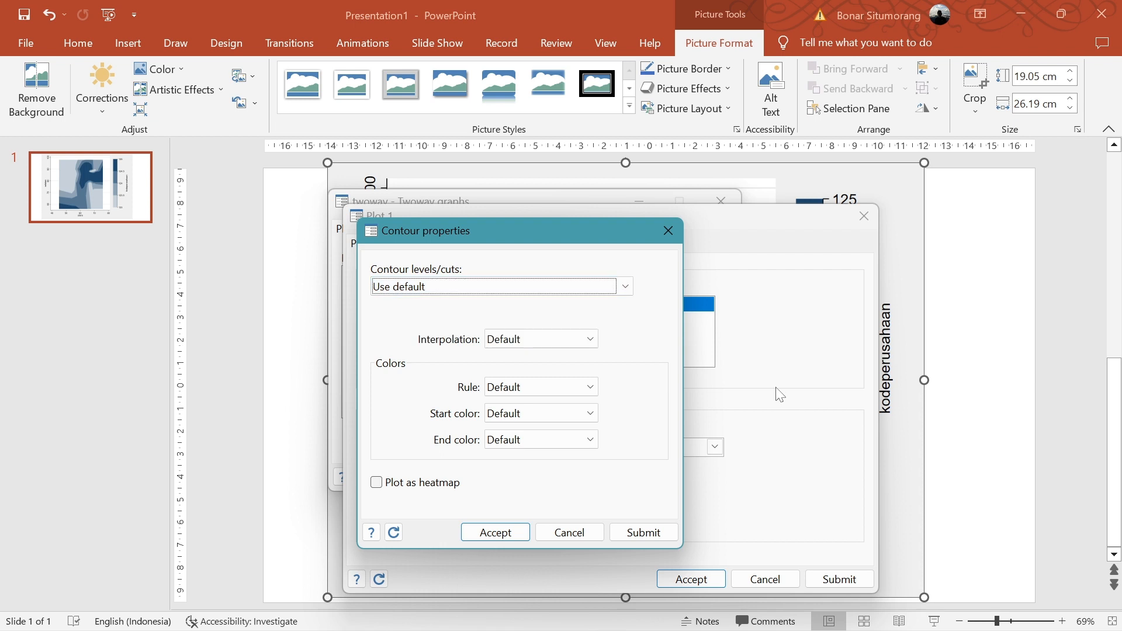
click(512, 534)
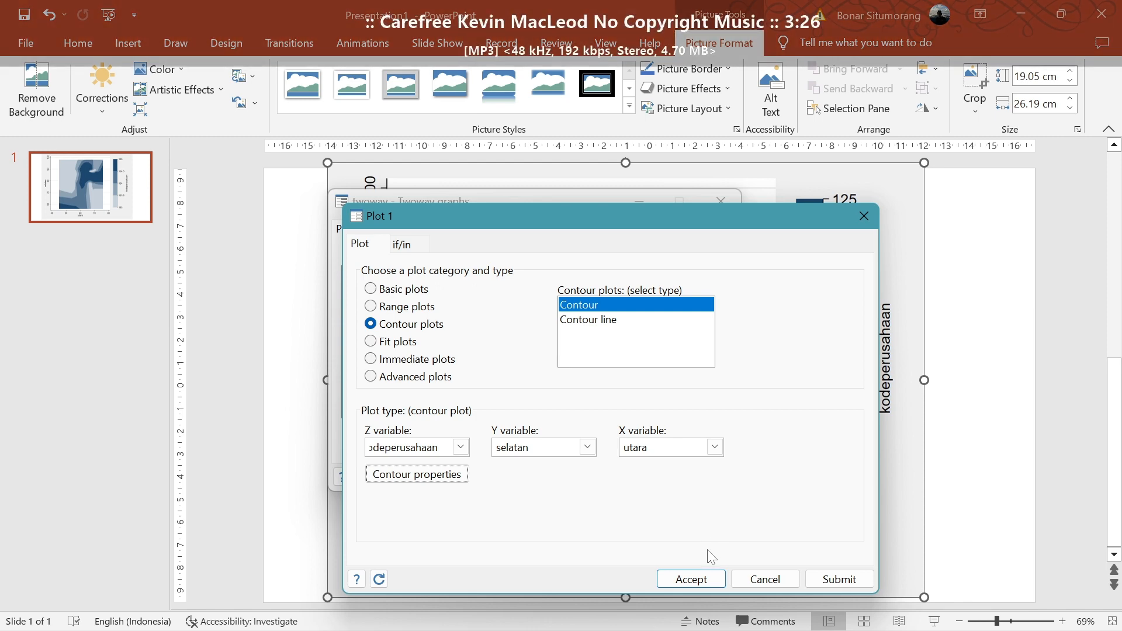
Accept the Plot 1 definition, generate the contour graph and maximize its window
click(699, 580)
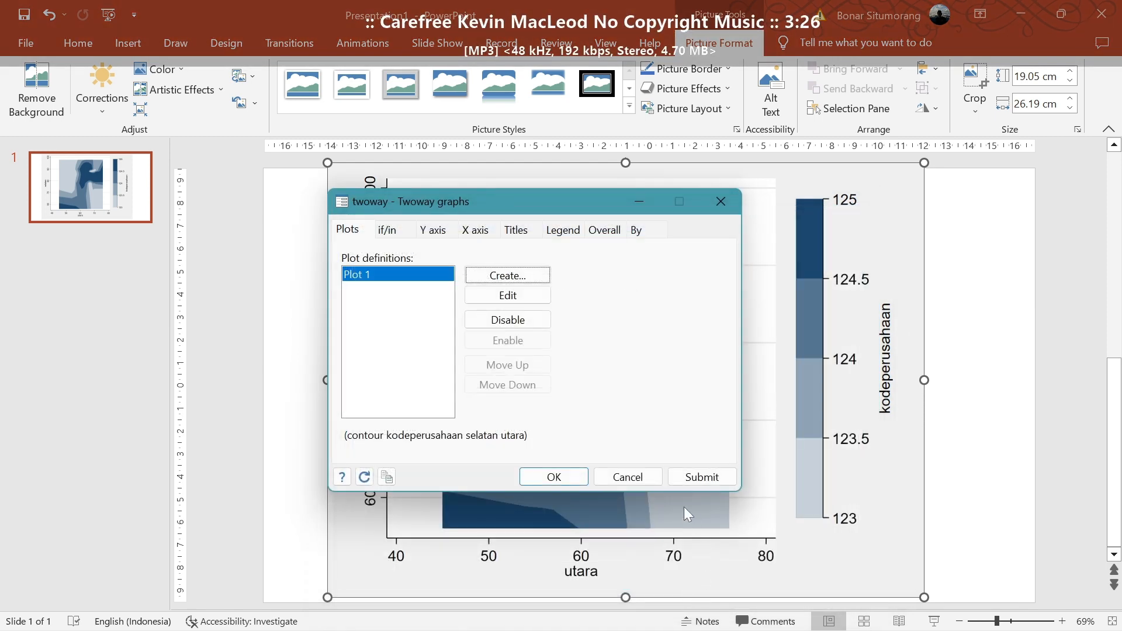
click(555, 477)
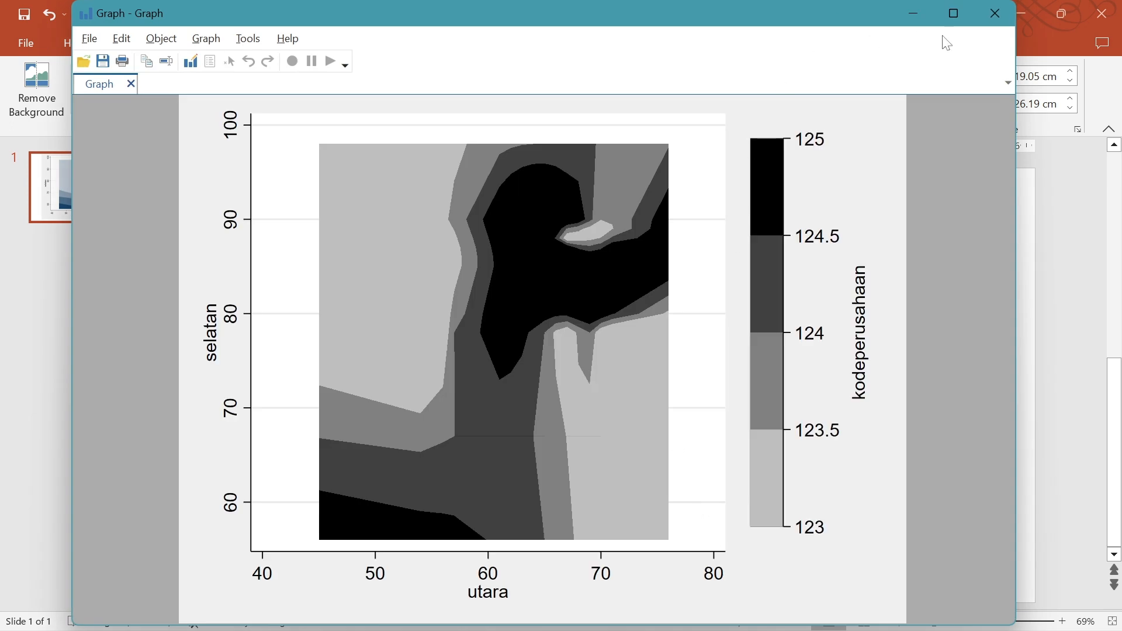
click(953, 14)
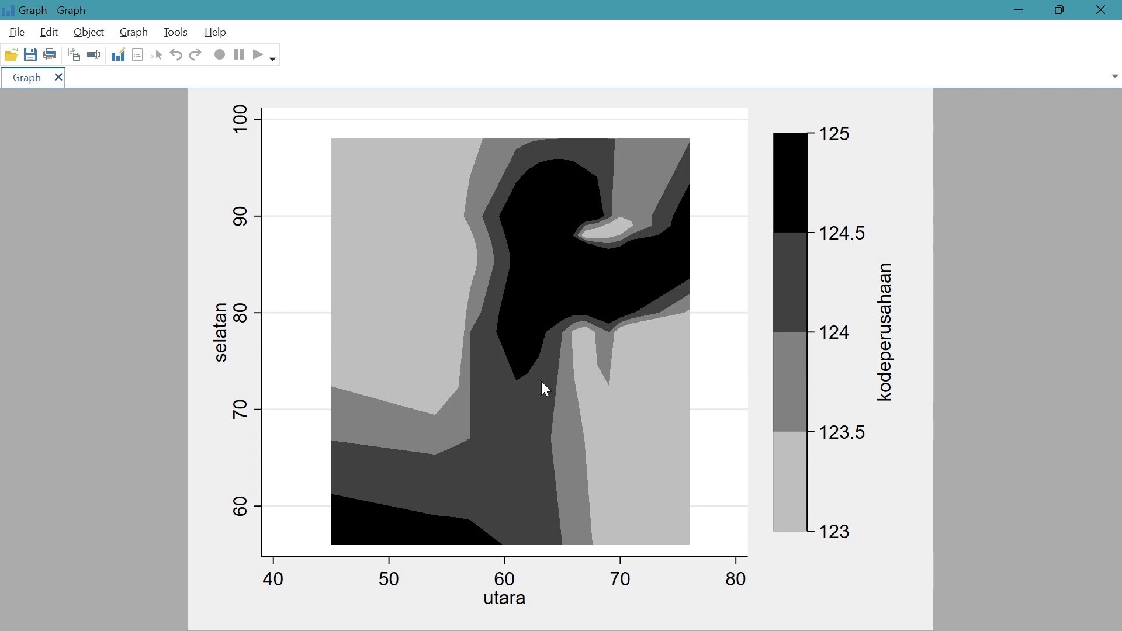
Start the Graph Editor and set the contour plot's end color to Navy with the Intensity color rule
right_click(398, 243)
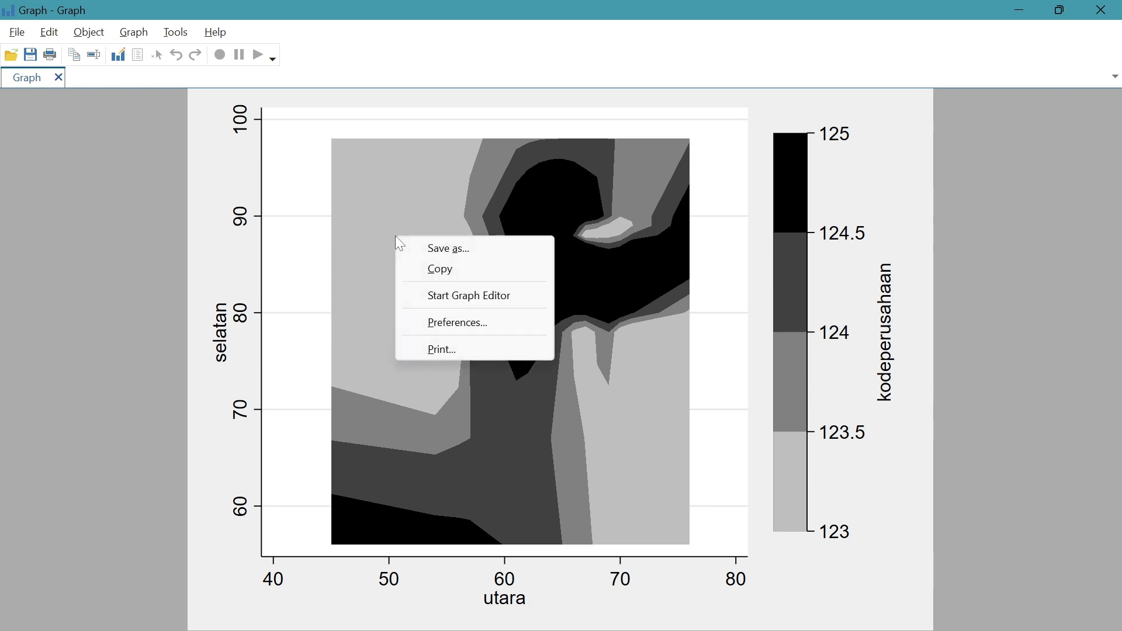
click(443, 295)
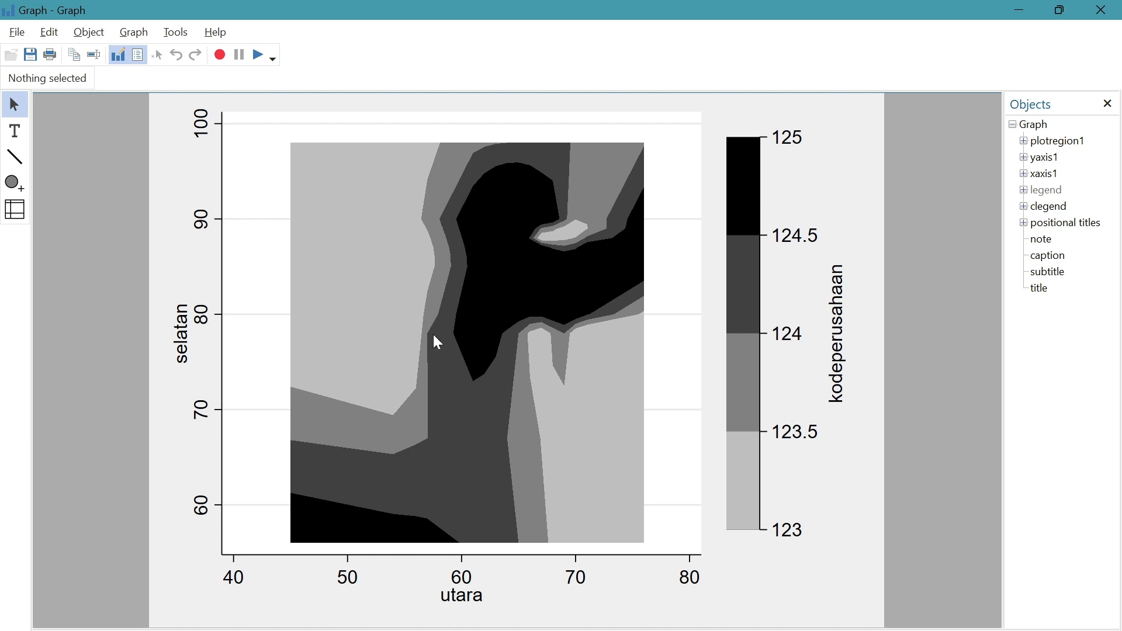
double_click(488, 330)
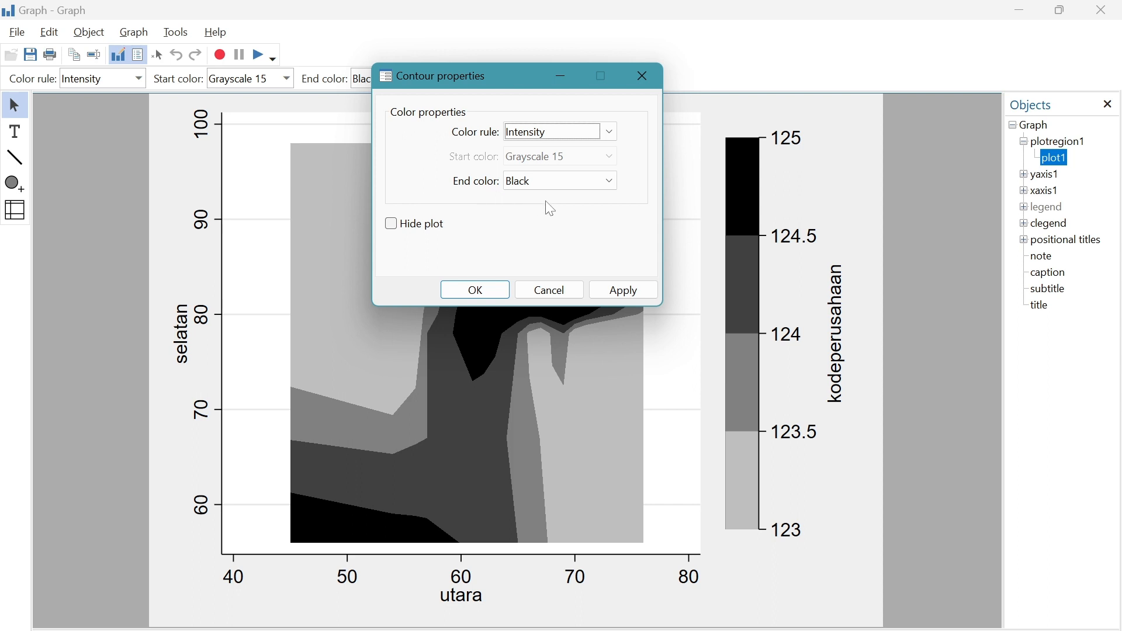
click(609, 182)
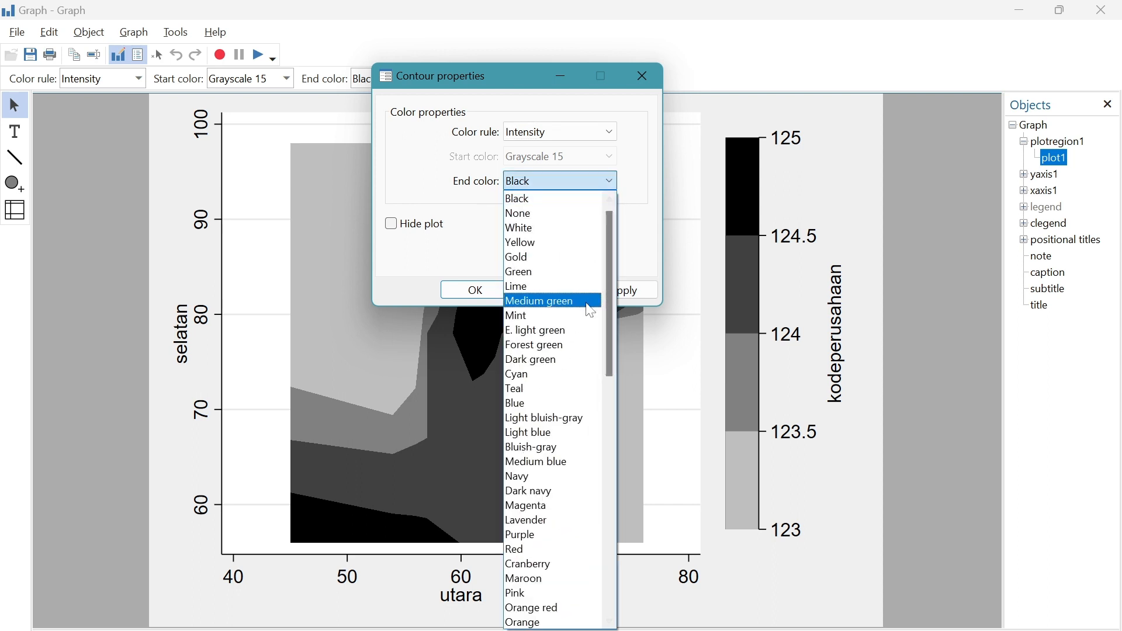
click(563, 478)
click(611, 181)
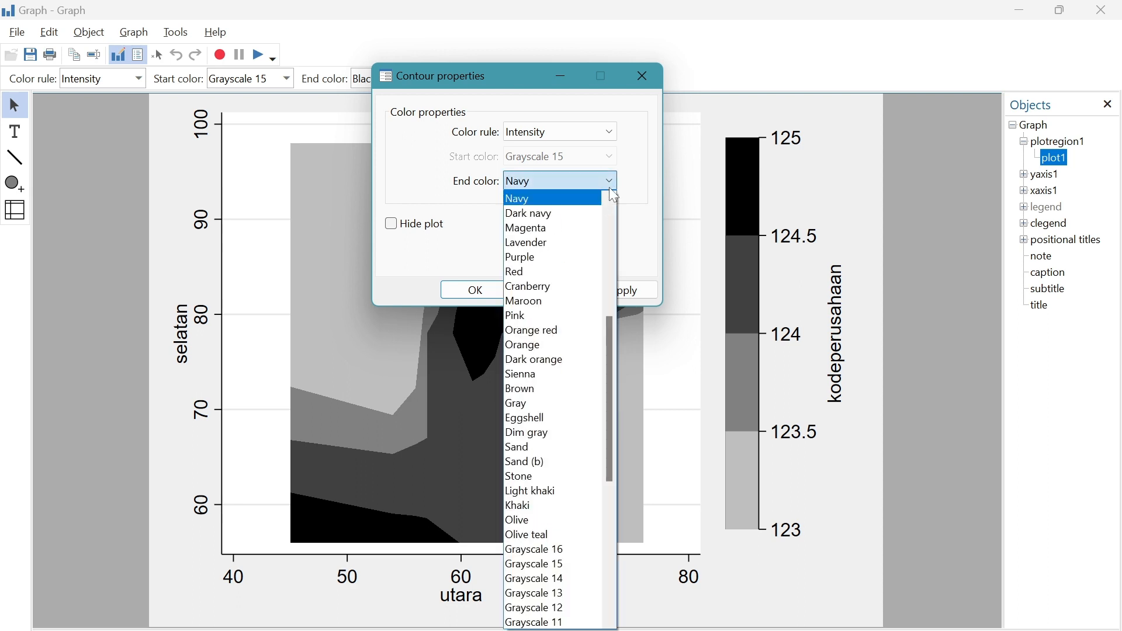
click(542, 199)
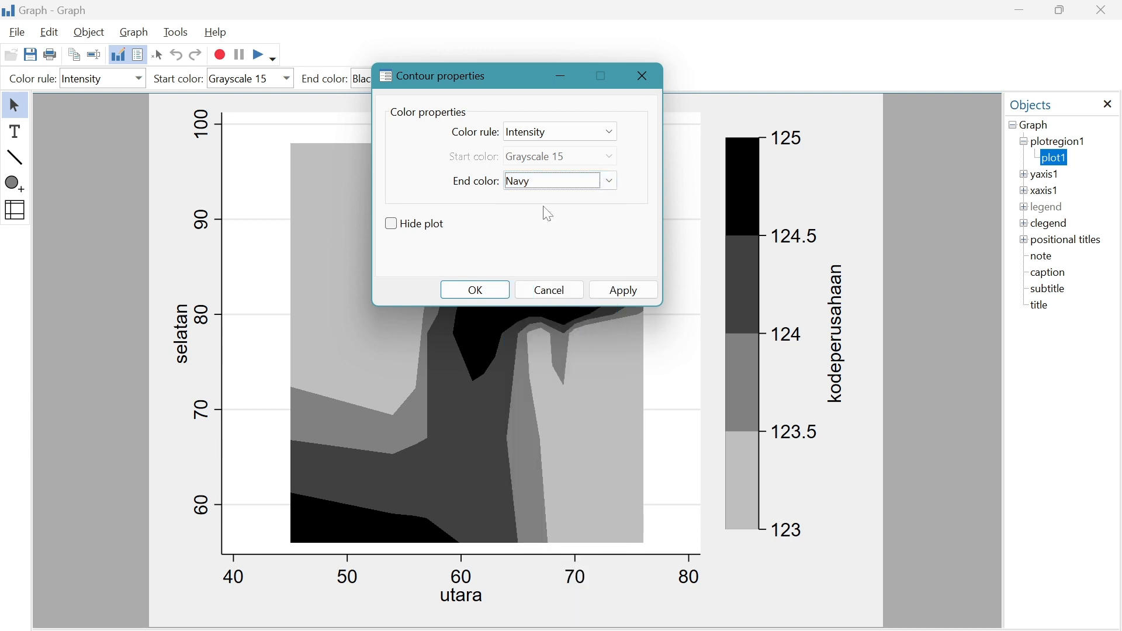
click(597, 292)
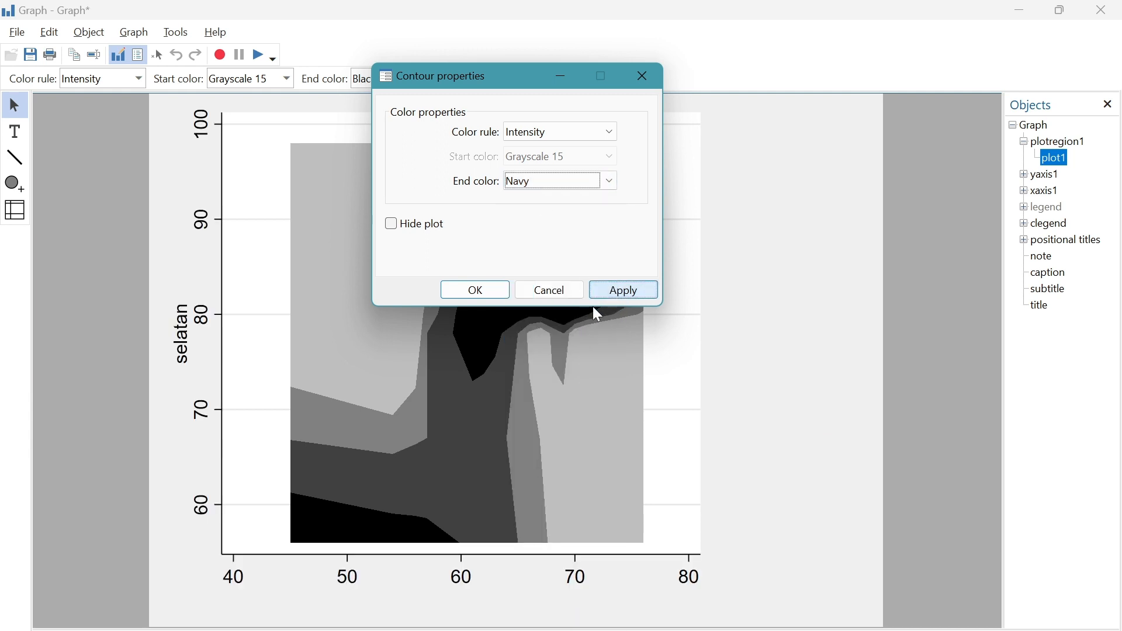
click(482, 290)
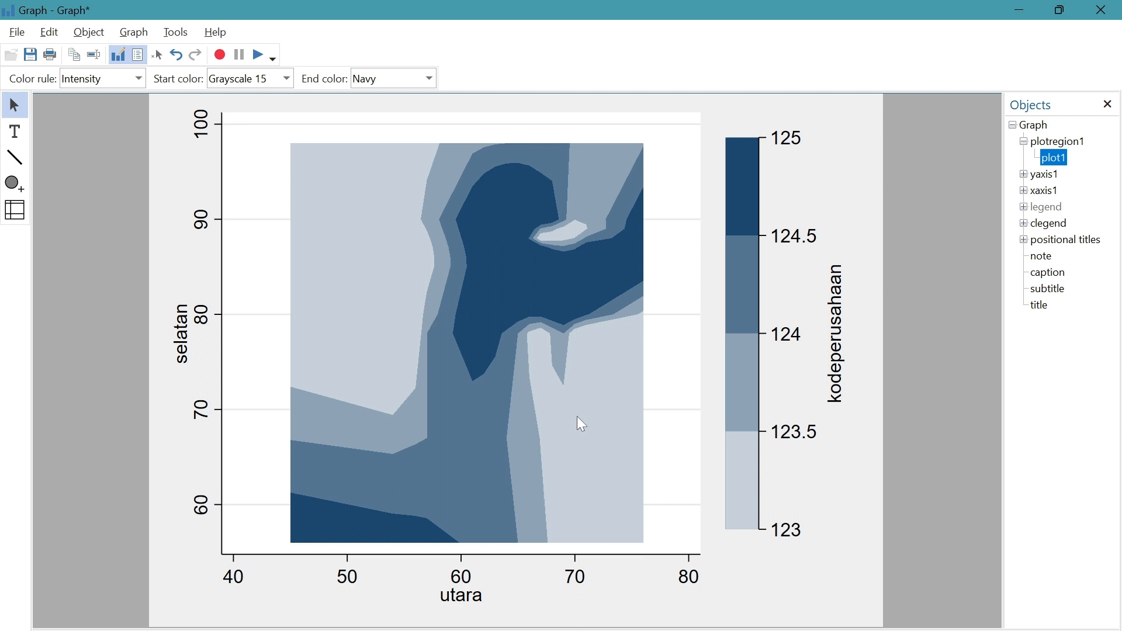
right_click(515, 265)
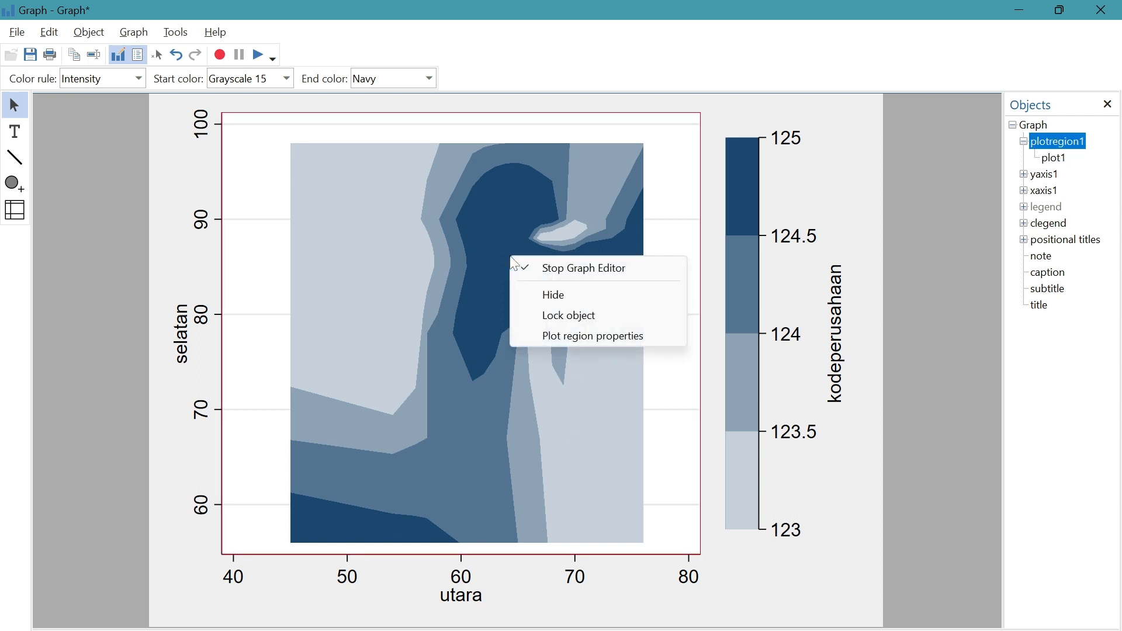
click(394, 255)
click(394, 254)
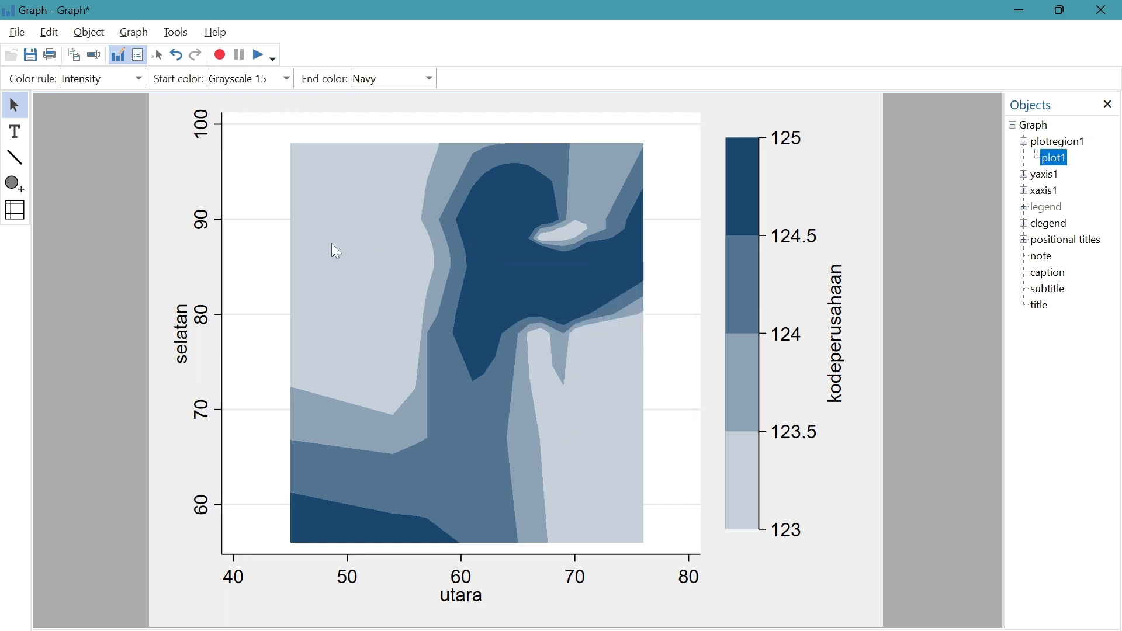
Check which file formats the graph can be saved in, and leave the save dialog without saving
click(17, 35)
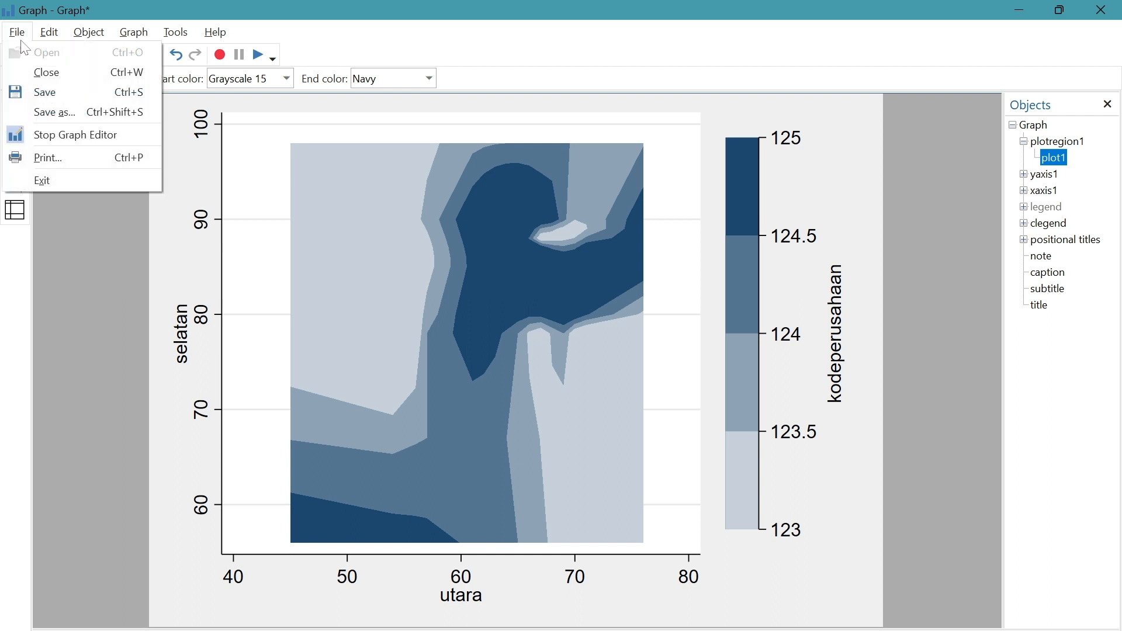
click(58, 92)
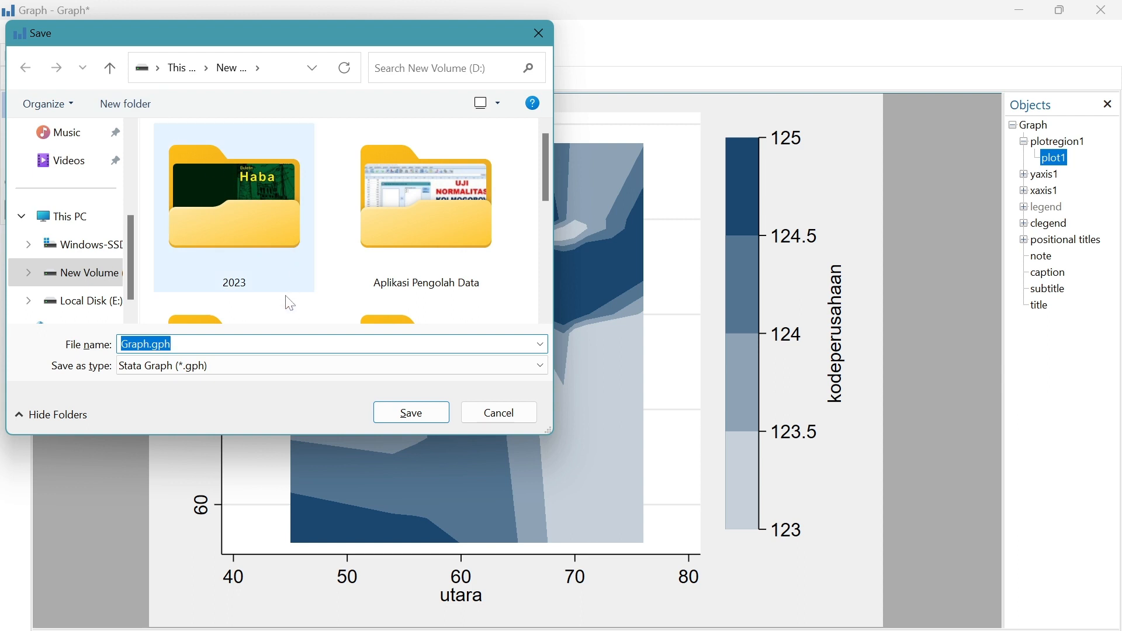
scroll(236, 287, down, 5)
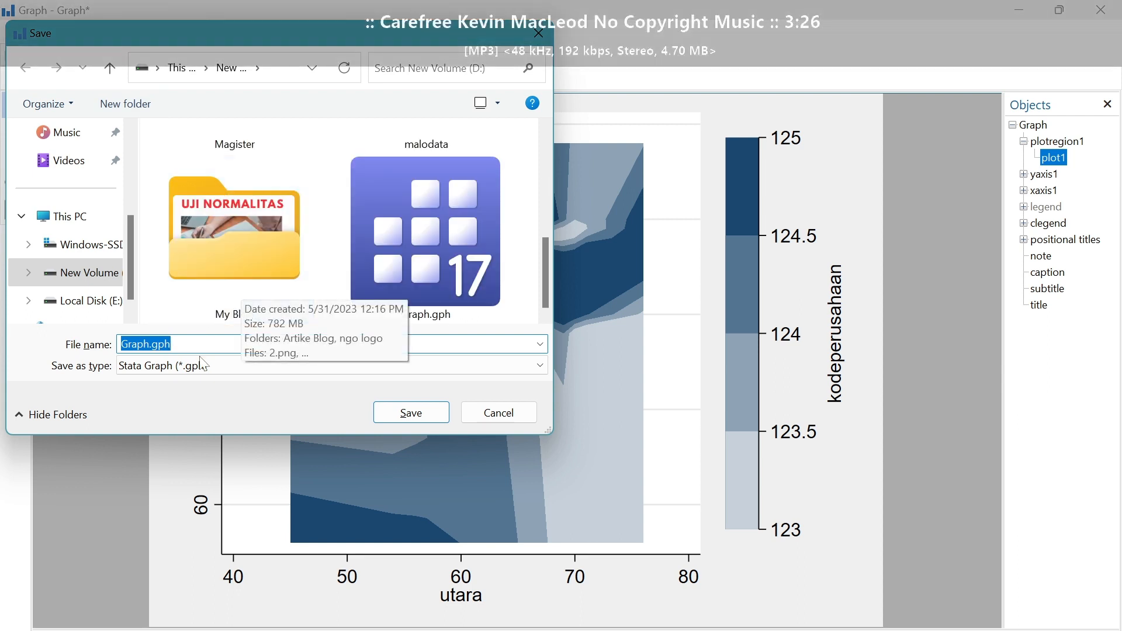
click(205, 369)
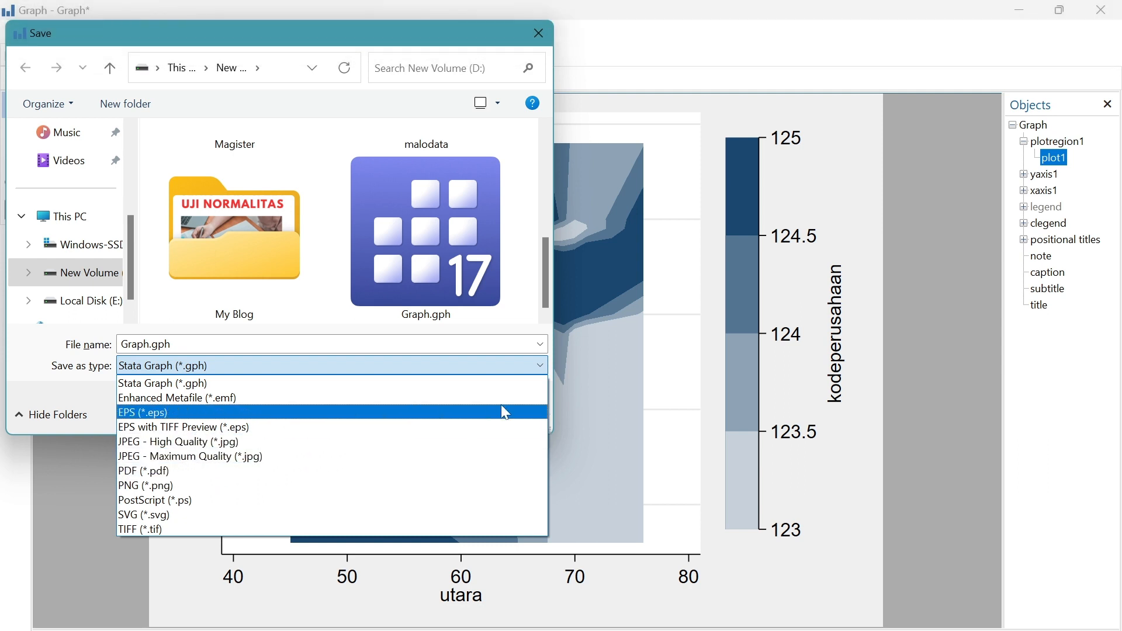
click(594, 429)
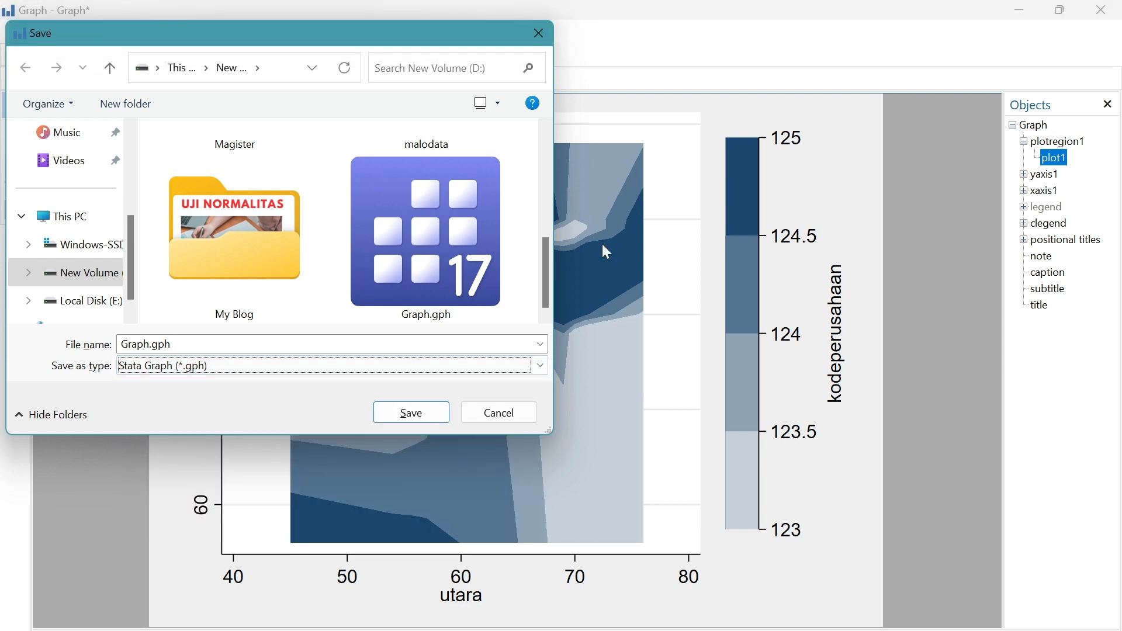
click(519, 413)
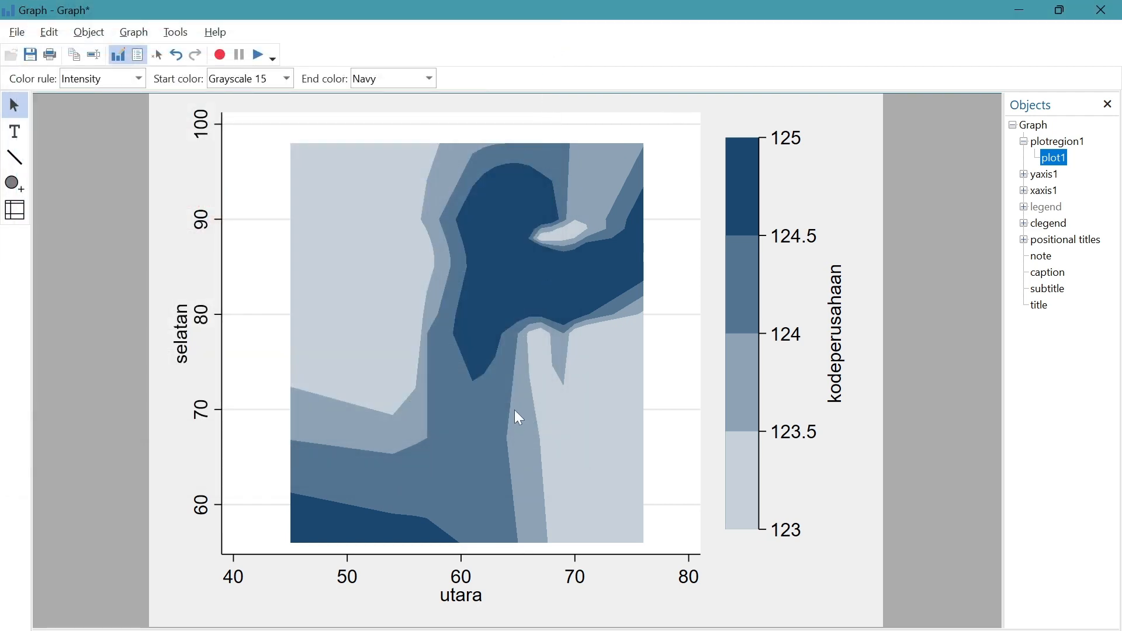